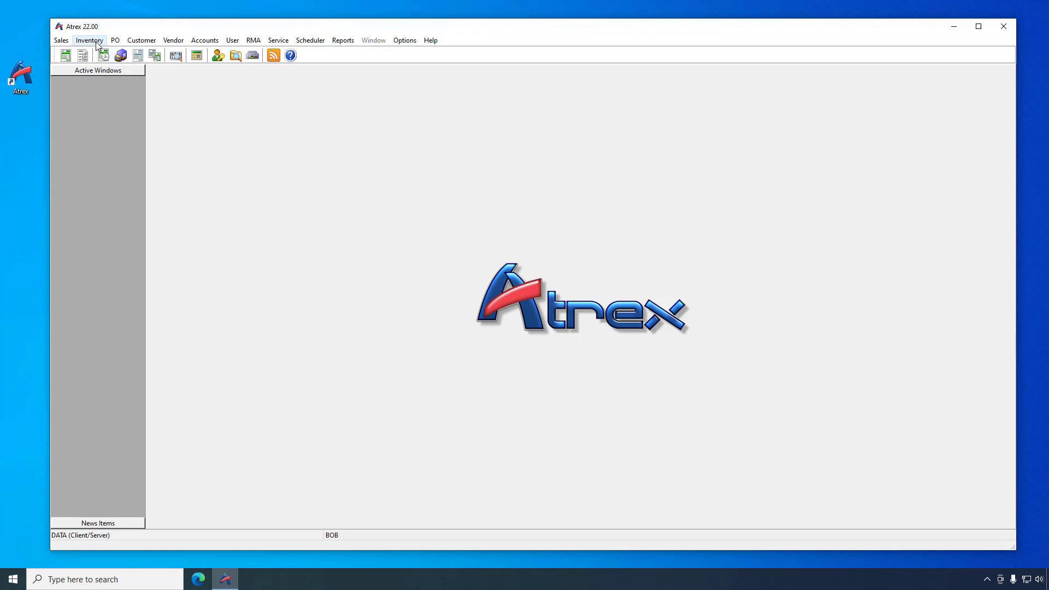
- Open the stock code selection for editing inventory and list the stock codes starting with MB
click(97, 42)
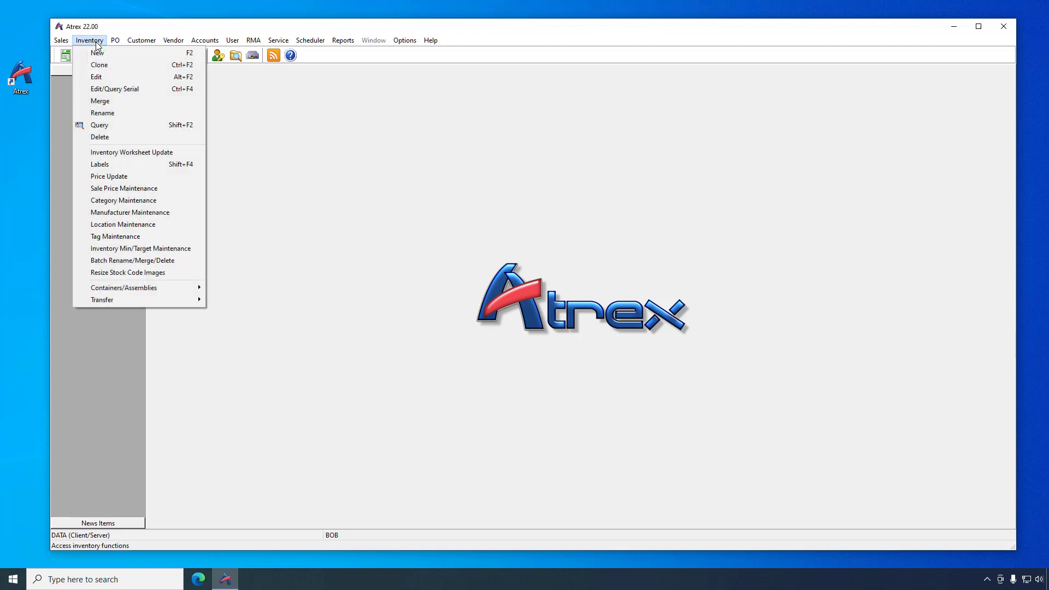
click(99, 77)
click(487, 327)
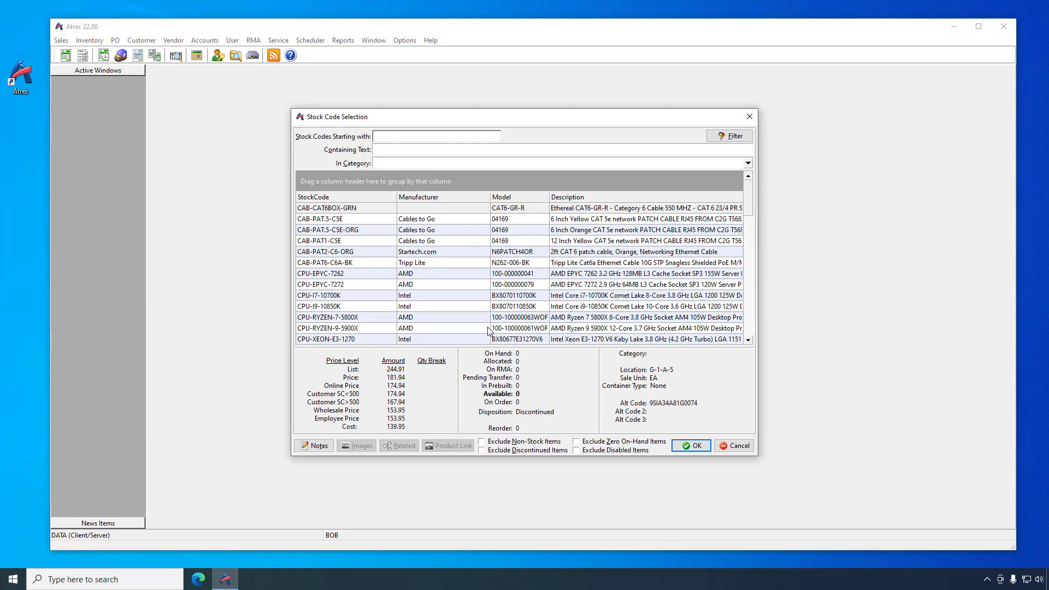
text(MB)
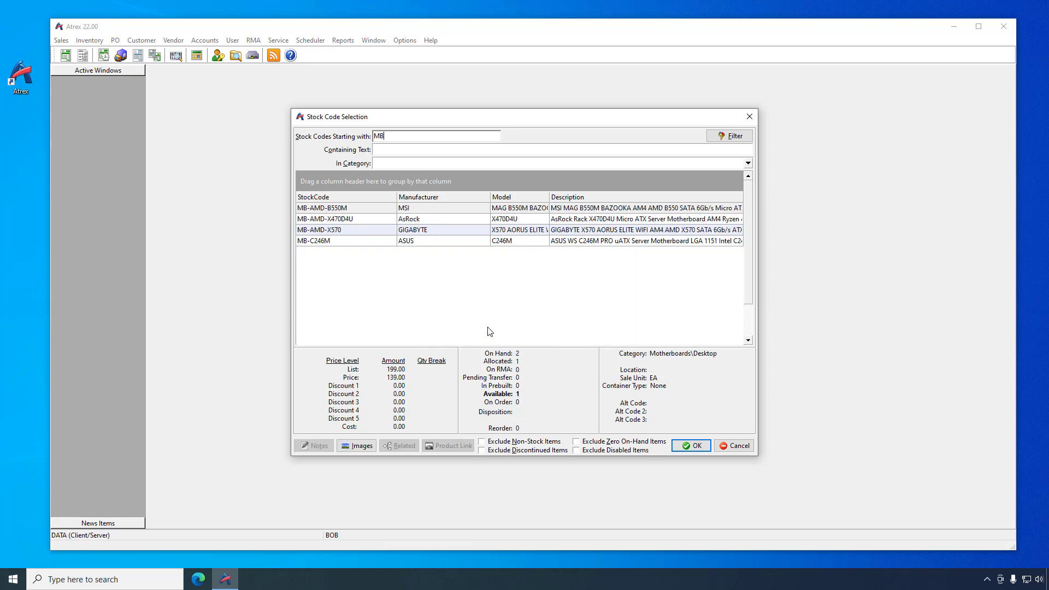
- Clear the stock code prefix and search for stock codes containing the text ddr4
key(shift+Home)
key(BackSpace)
key(Tab)
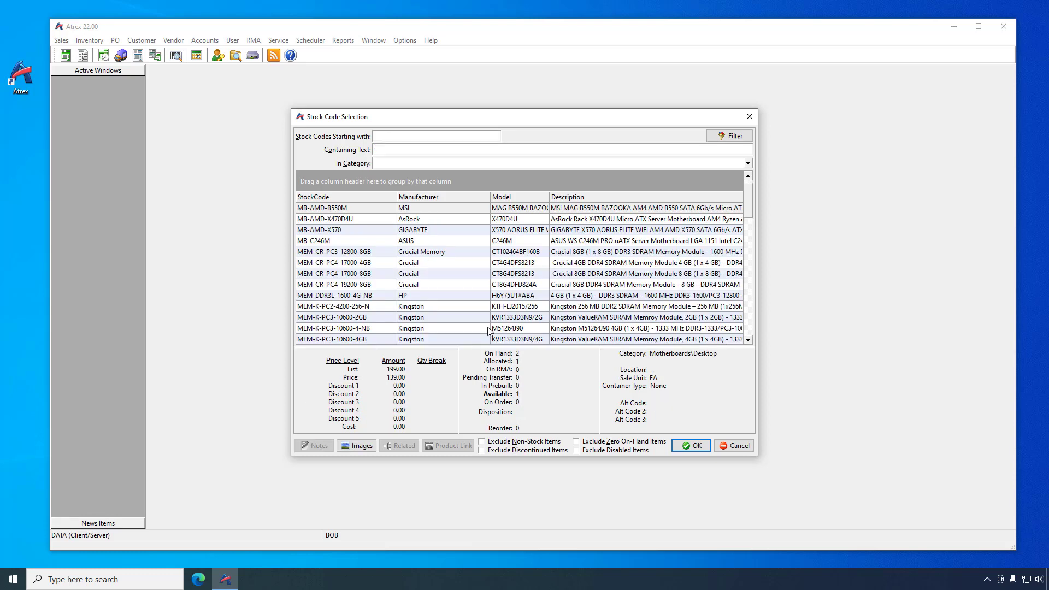
text(ddr4)
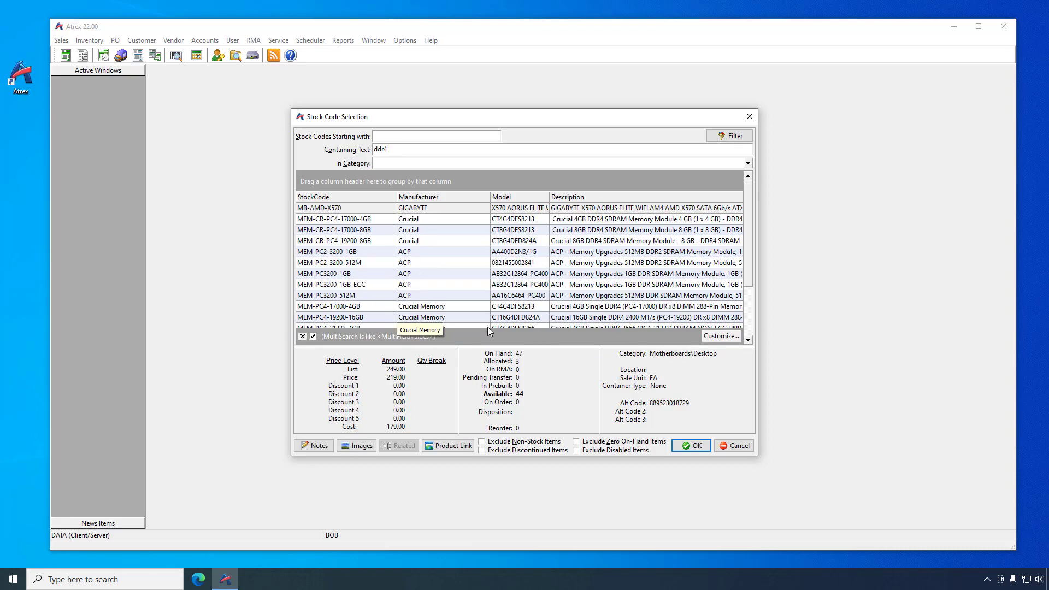
- Clear the text search and filter the stock codes to the Motherboards\Desktop category
key(shift+Home)
key(BackSpace)
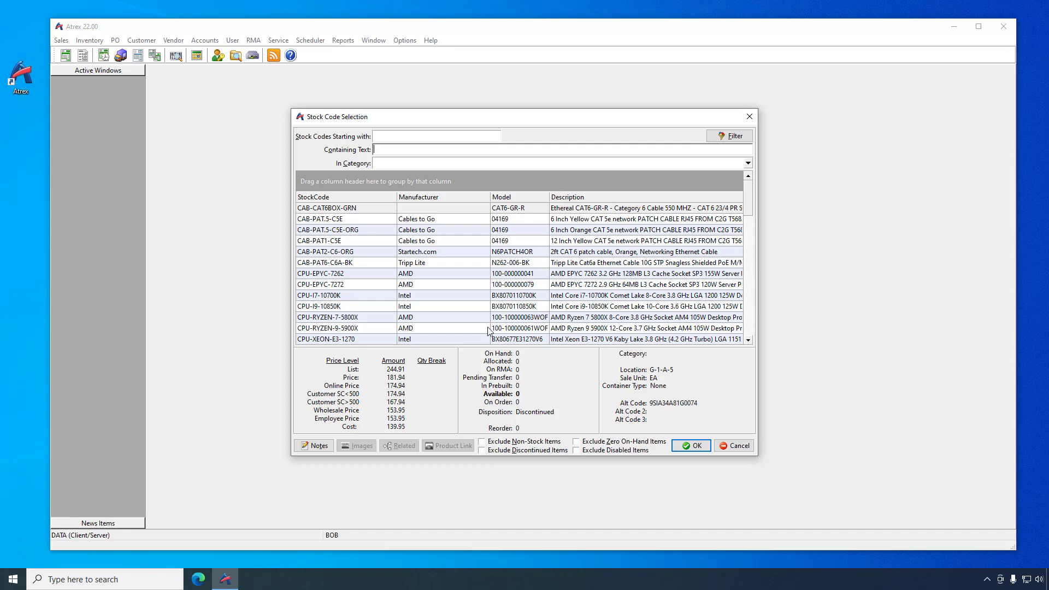
click(747, 163)
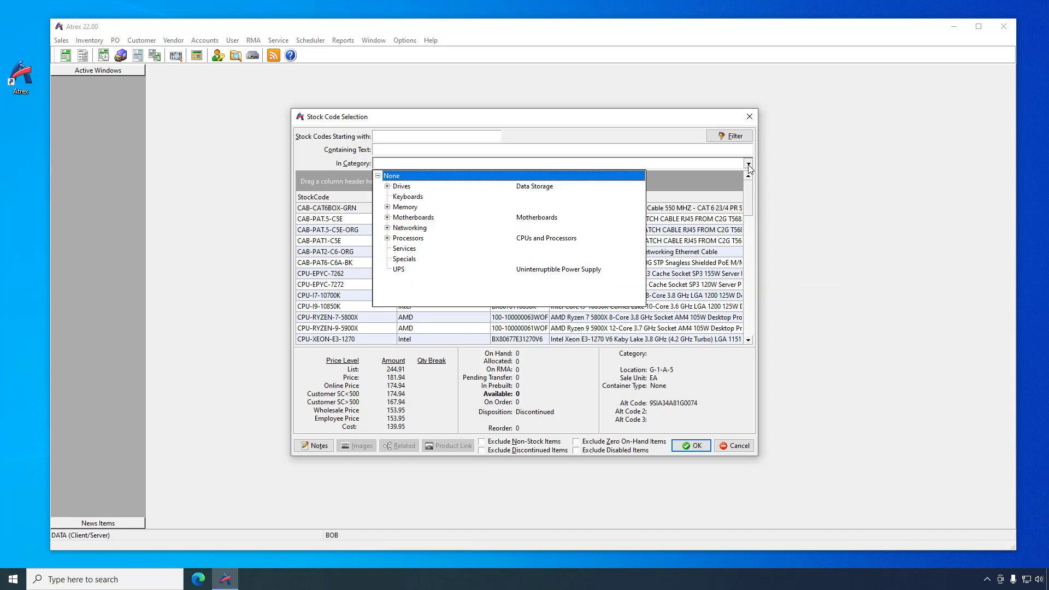
click(387, 217)
click(414, 229)
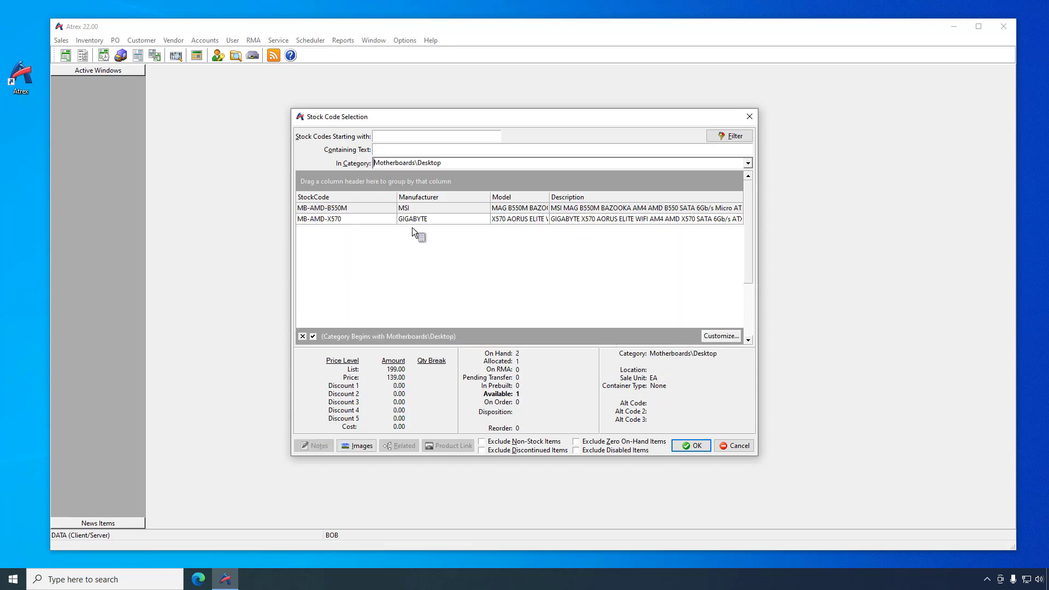
- Select stock code MB-AMD-X570, view its linked product web page and close the browser
click(385, 219)
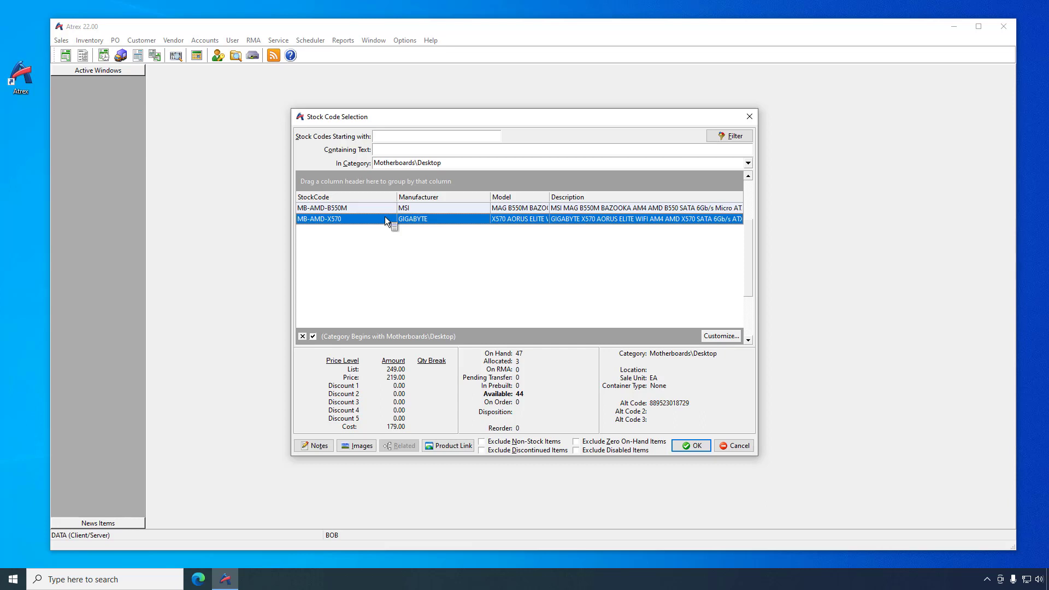
click(456, 446)
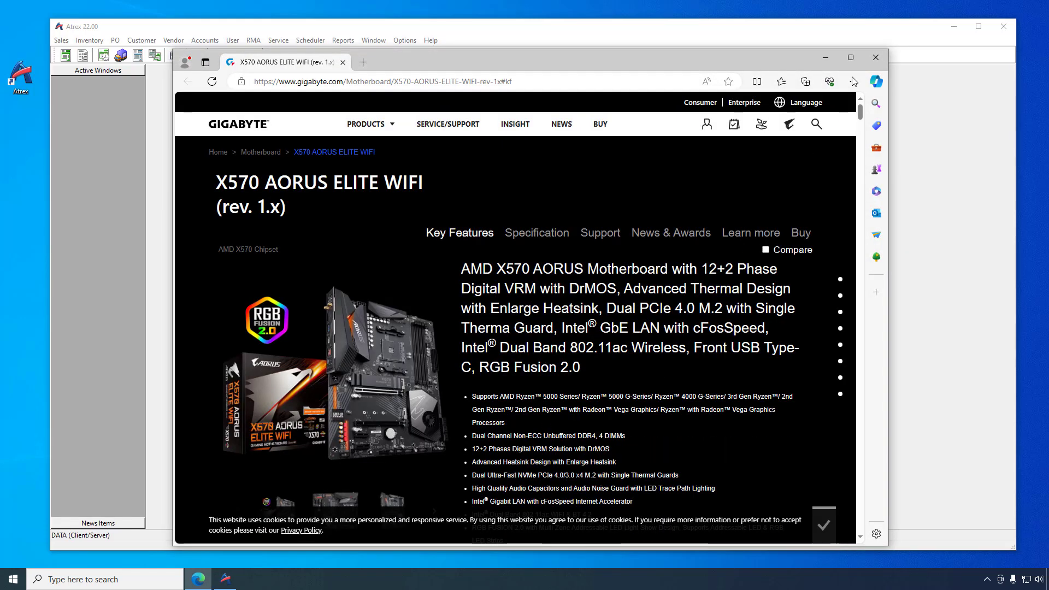
click(877, 59)
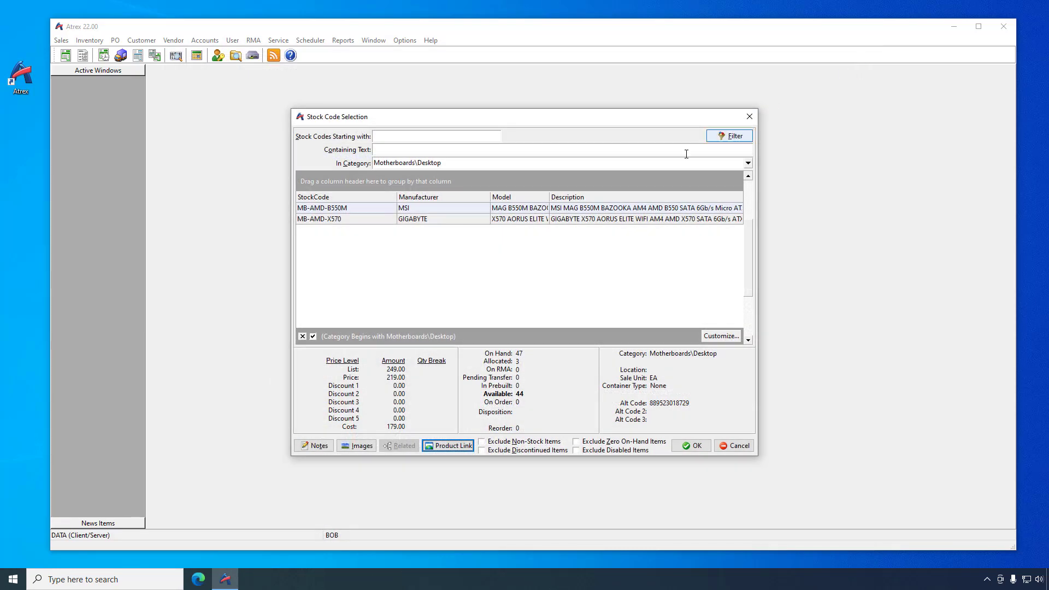
- Open MB-AMD-X570 for editing, enable Price Restricted to MSRP and view its sales charts
click(687, 446)
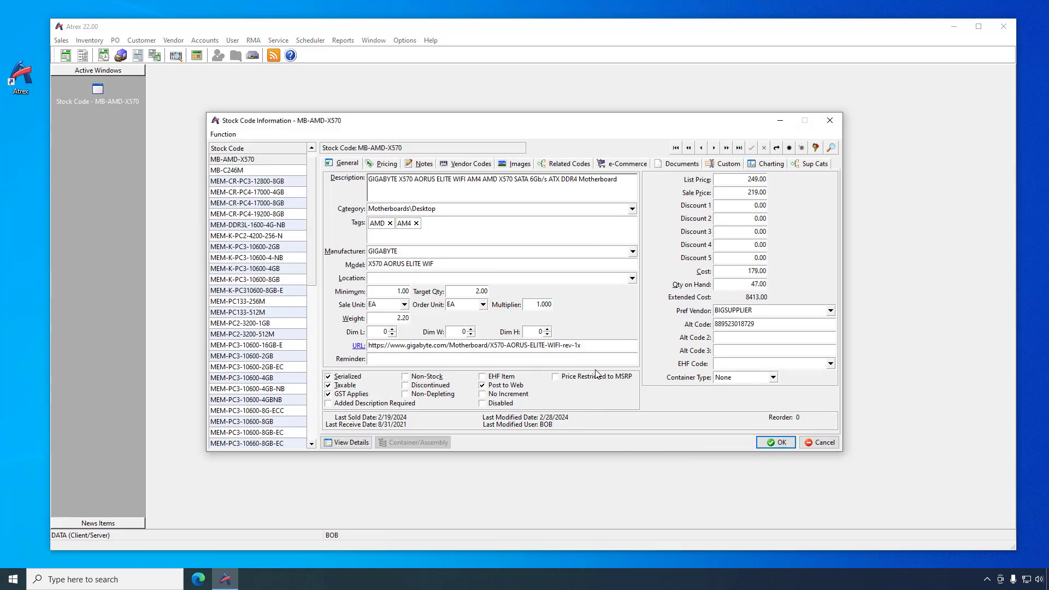
click(558, 378)
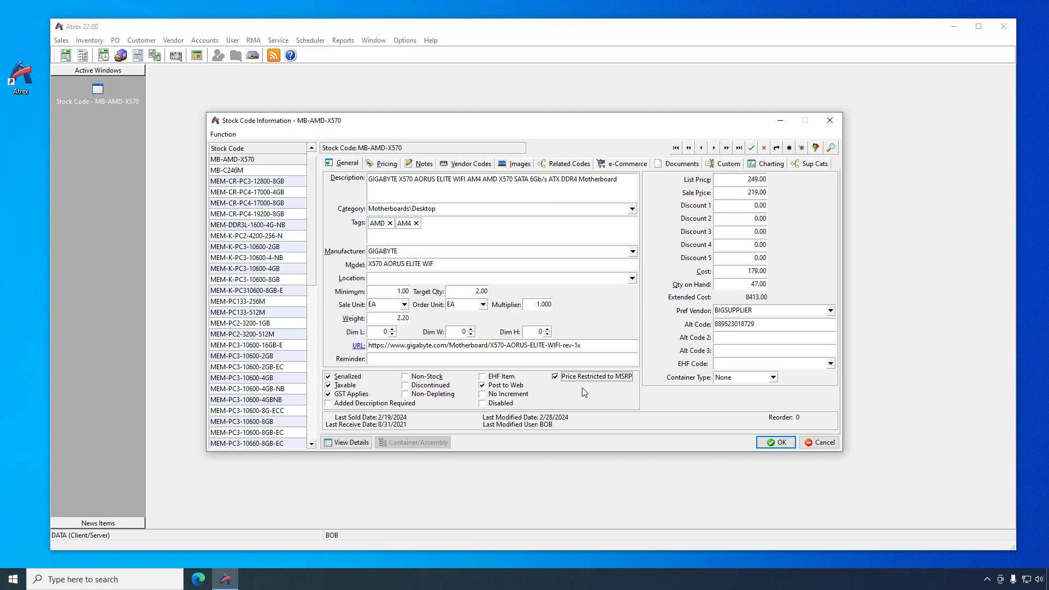
click(767, 164)
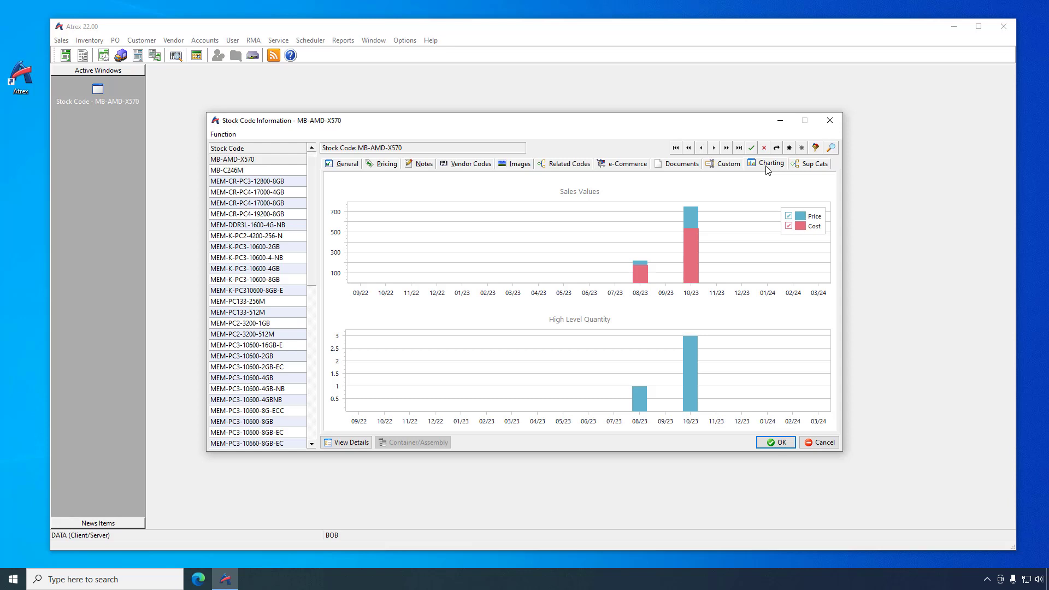
- Add Specials as a supplemental category of the stock code and save the record
click(814, 164)
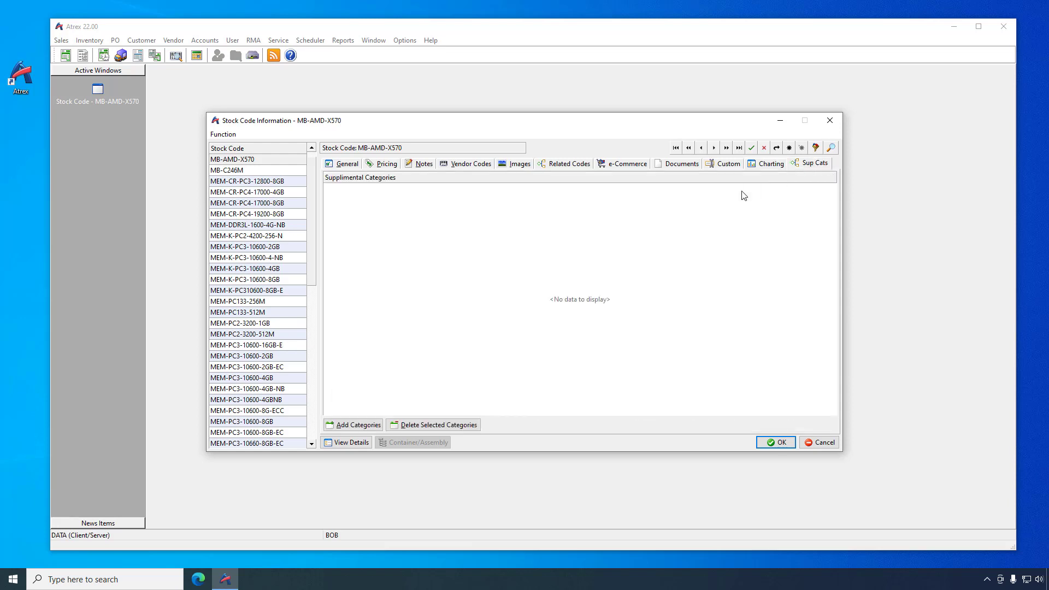
click(370, 427)
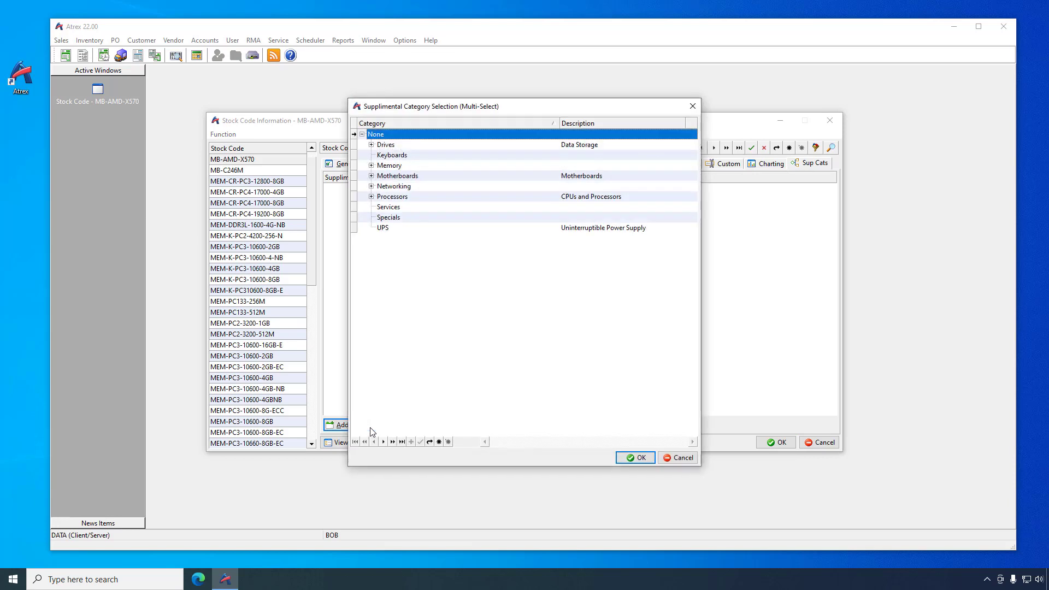
click(391, 219)
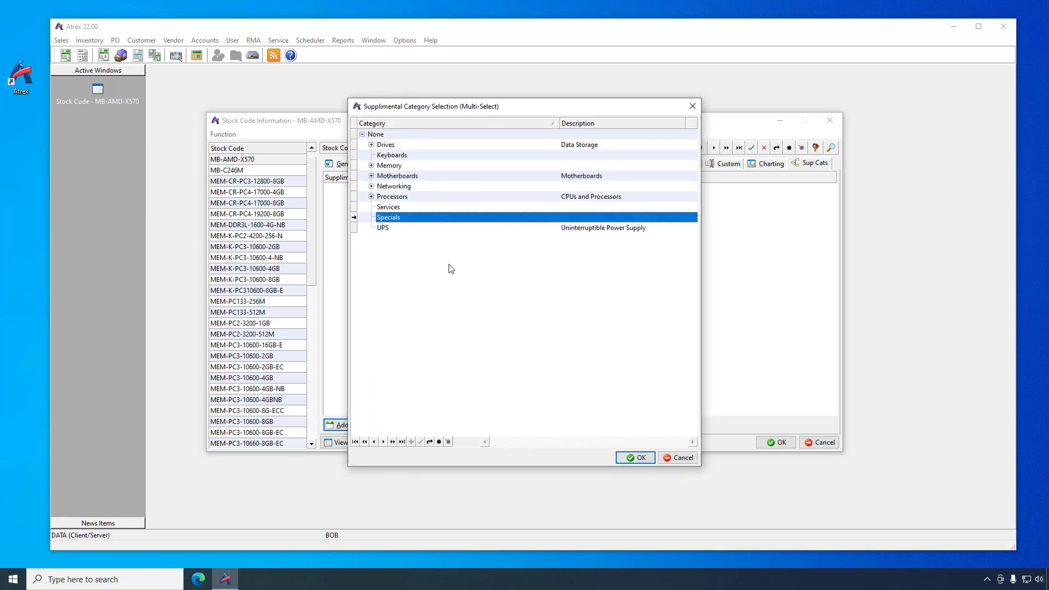
click(634, 458)
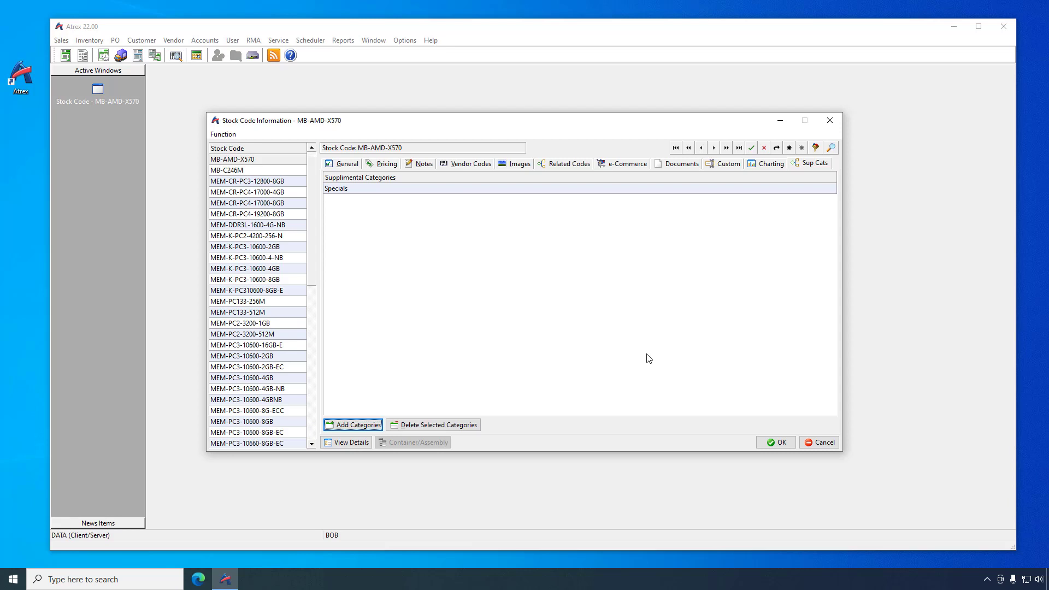
click(776, 443)
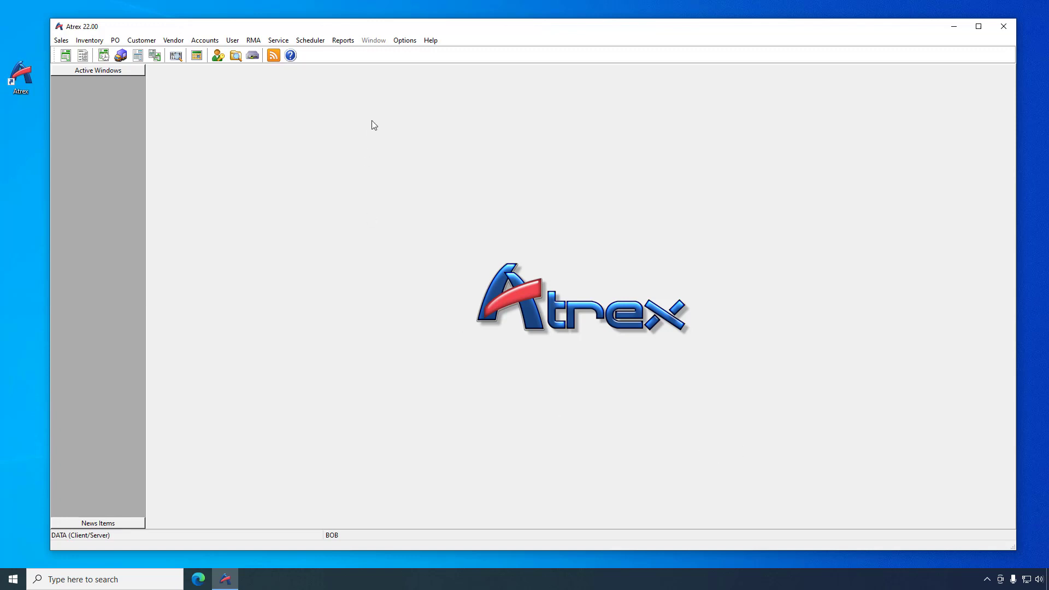
- Examine which fields the stock code multi-field search uses in the user defined data options, leaving without changes
click(410, 42)
mouse_move(446, 55)
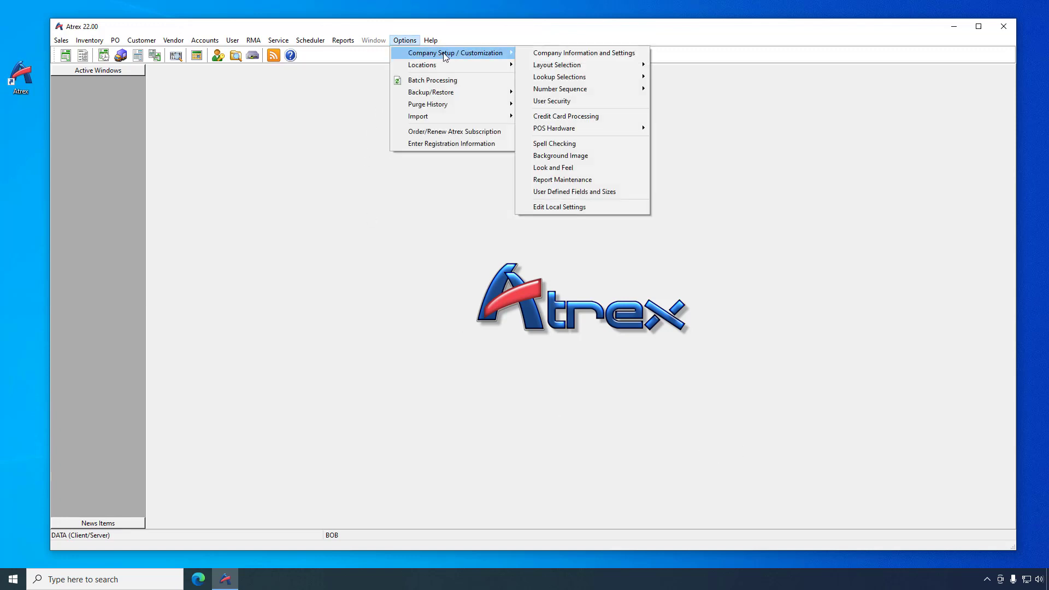
click(555, 187)
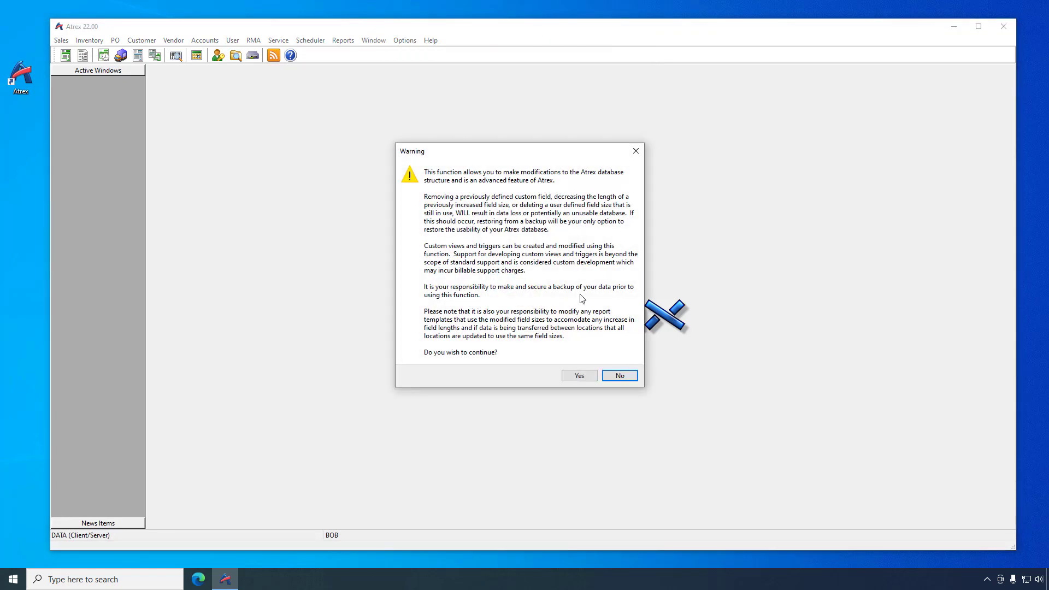
click(580, 378)
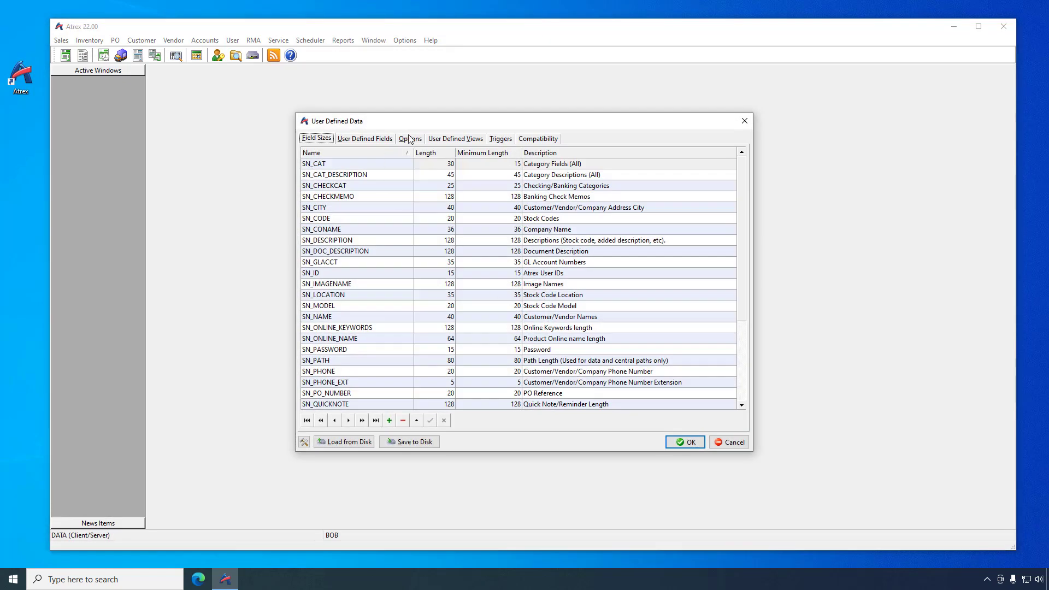
click(410, 139)
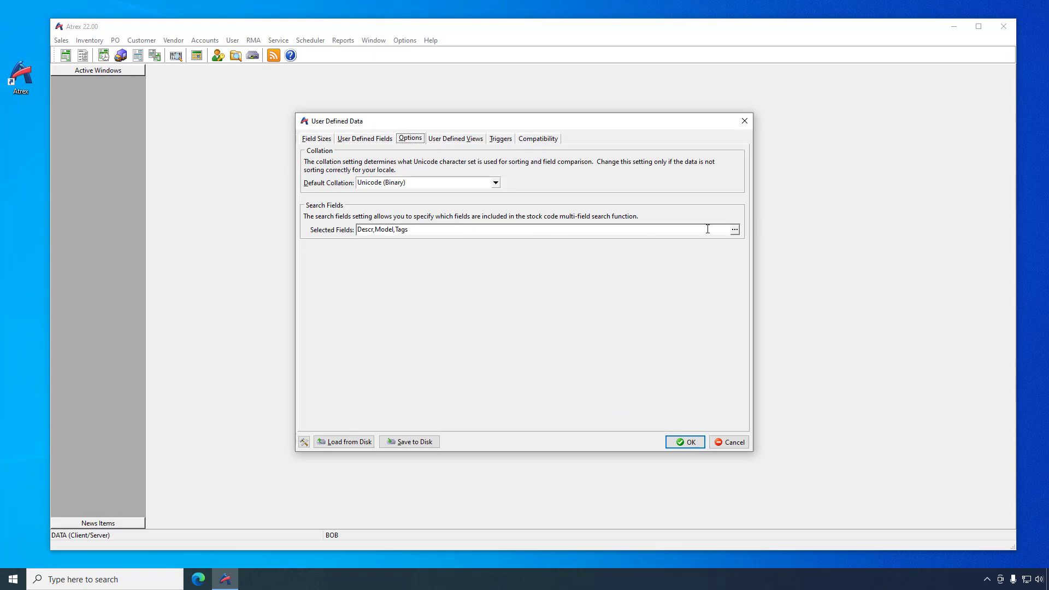
click(735, 230)
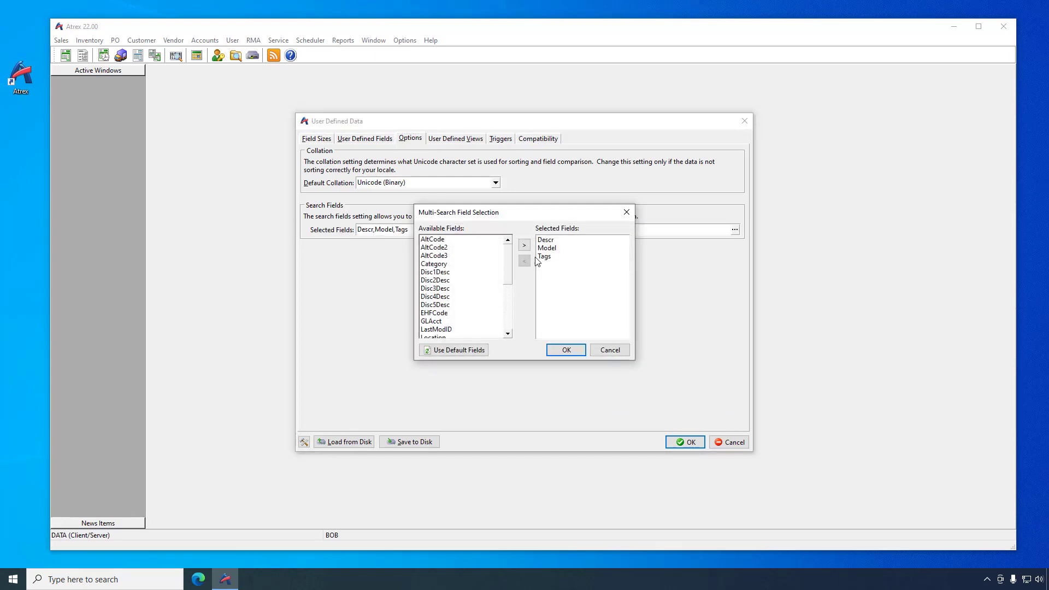
click(610, 350)
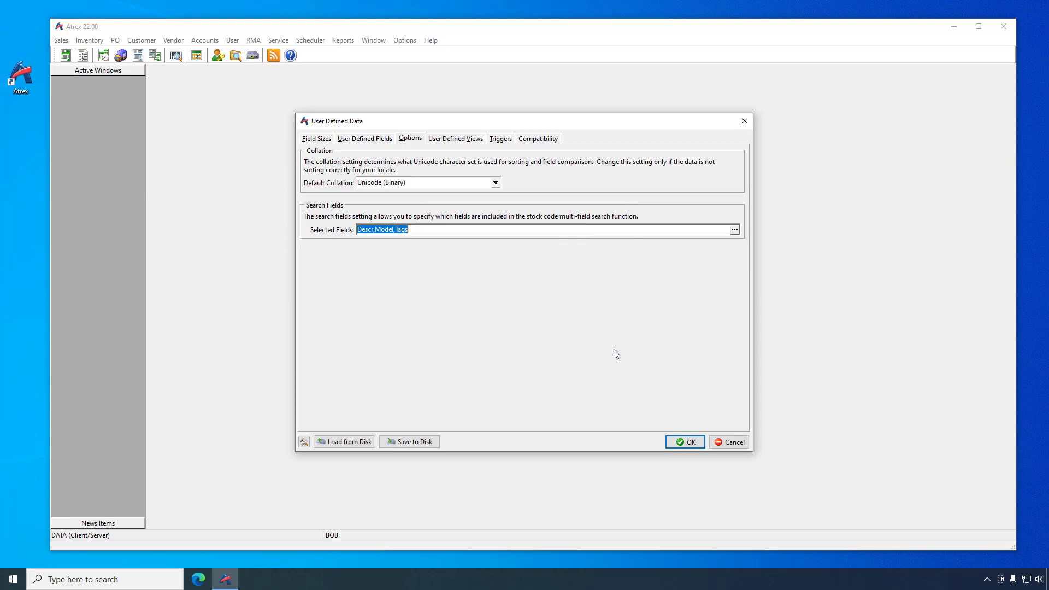
click(725, 446)
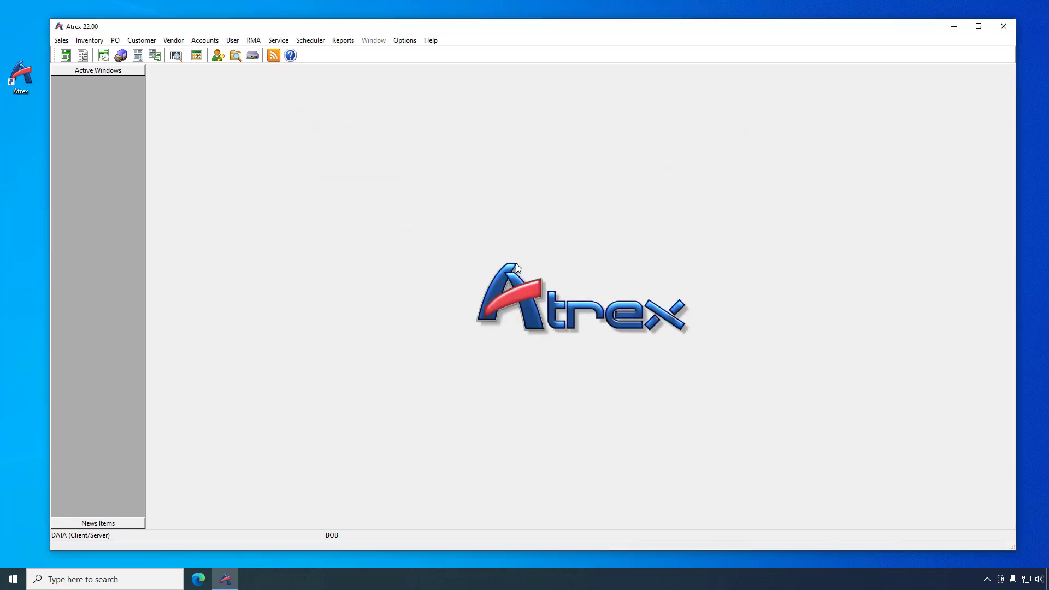
- Open the first customer in the name-sorted customer list for editing
click(141, 40)
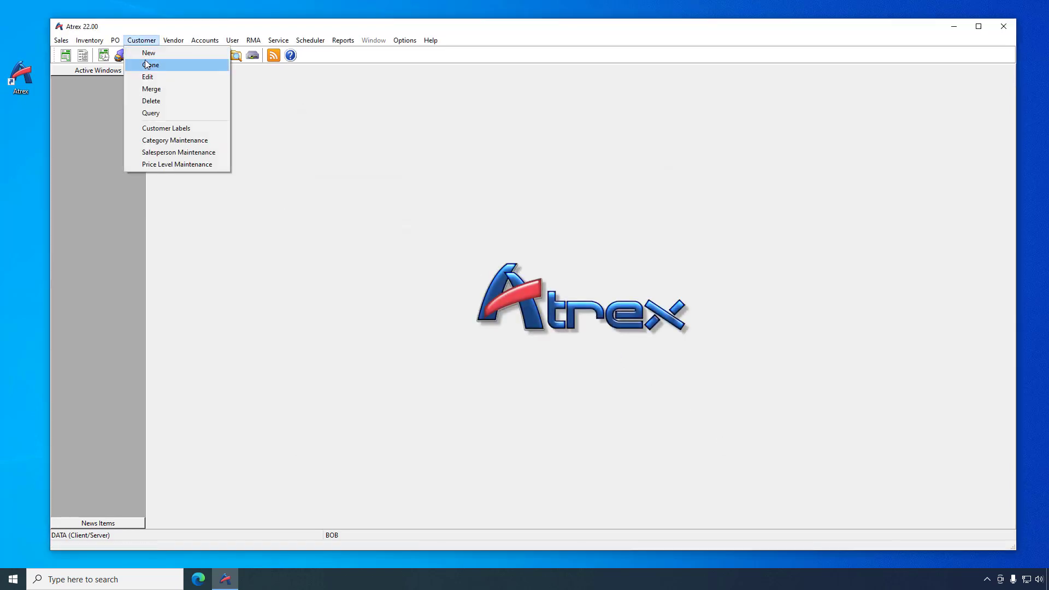
click(145, 77)
click(471, 334)
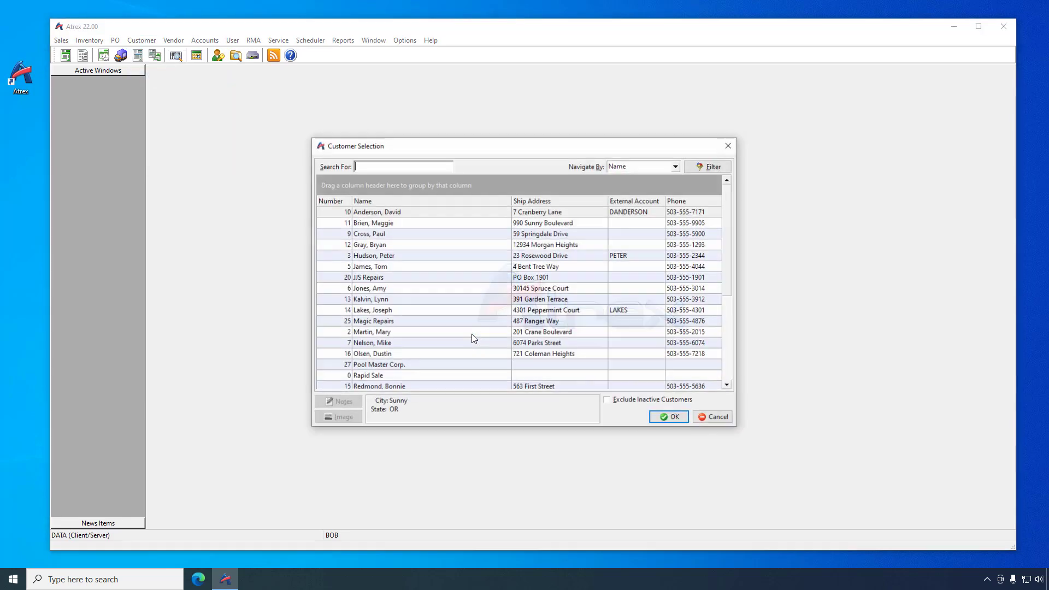
double_click(414, 213)
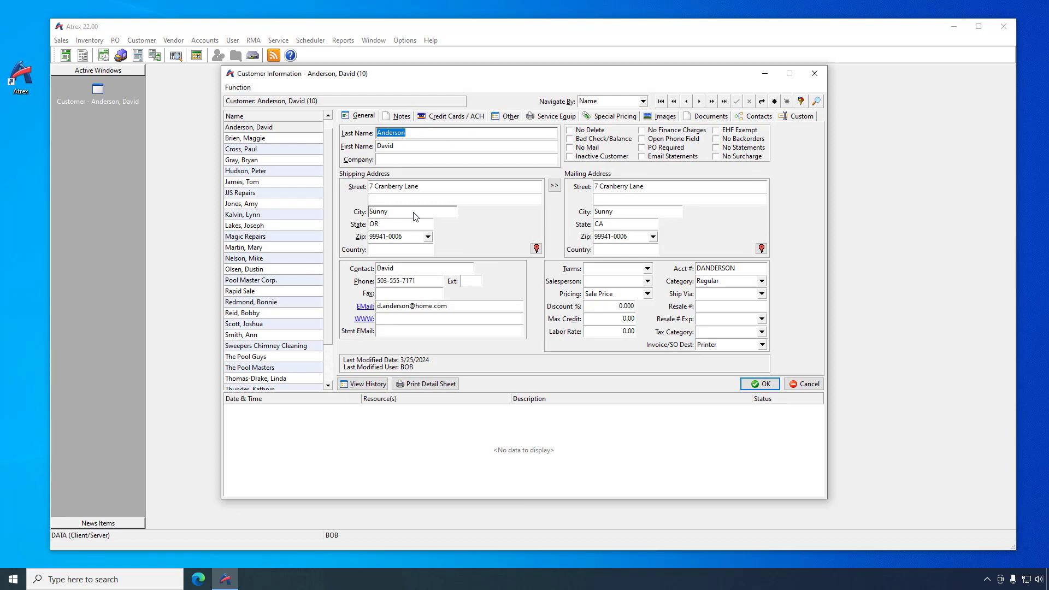
- Enter the customer's phone number with dashes, with a parenthesized area code and with dots, and save the record
click(423, 281)
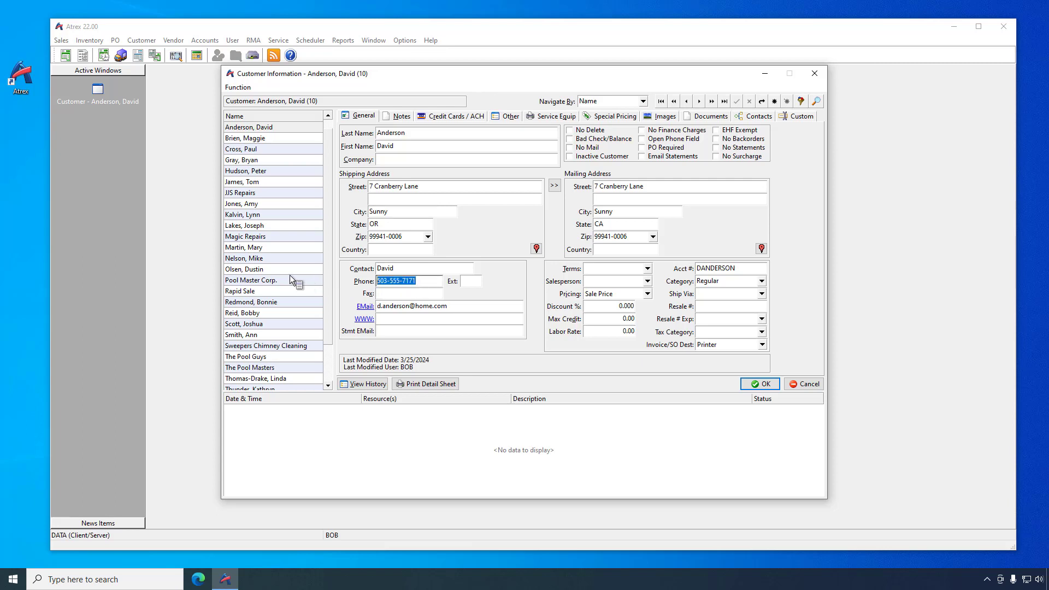
text(503-)
text(555-71)
text(71)
key(Tab)
key(shift+Tab)
text((503)5557171)
key(Tab)
key(shift+Tab)
text(503.555.7171)
key(Tab)
click(737, 101)
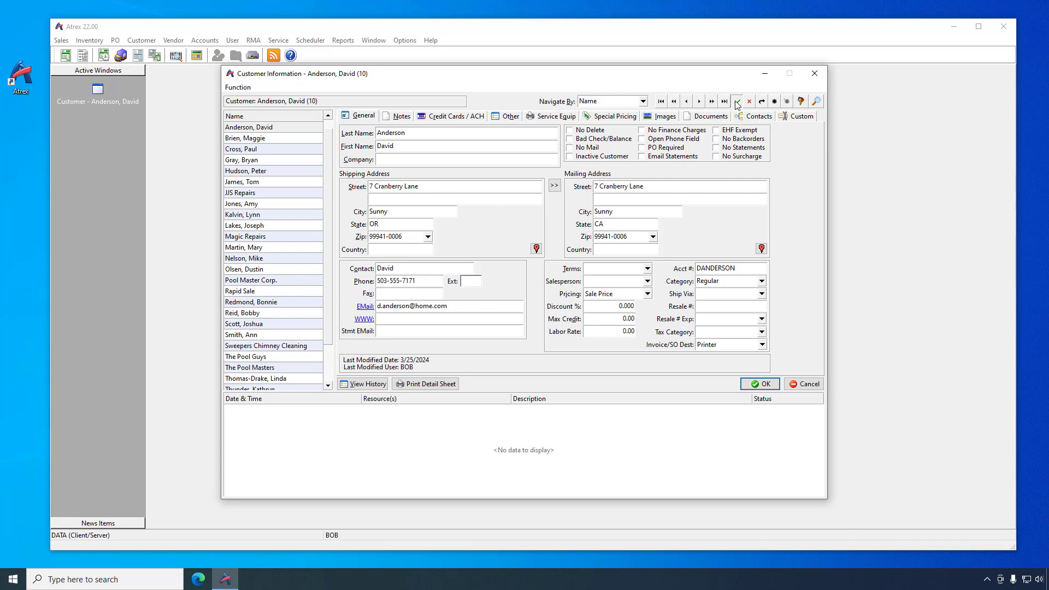
- Create a new ACH account for the customer with the account number, routing number and account name Chase Business
click(462, 118)
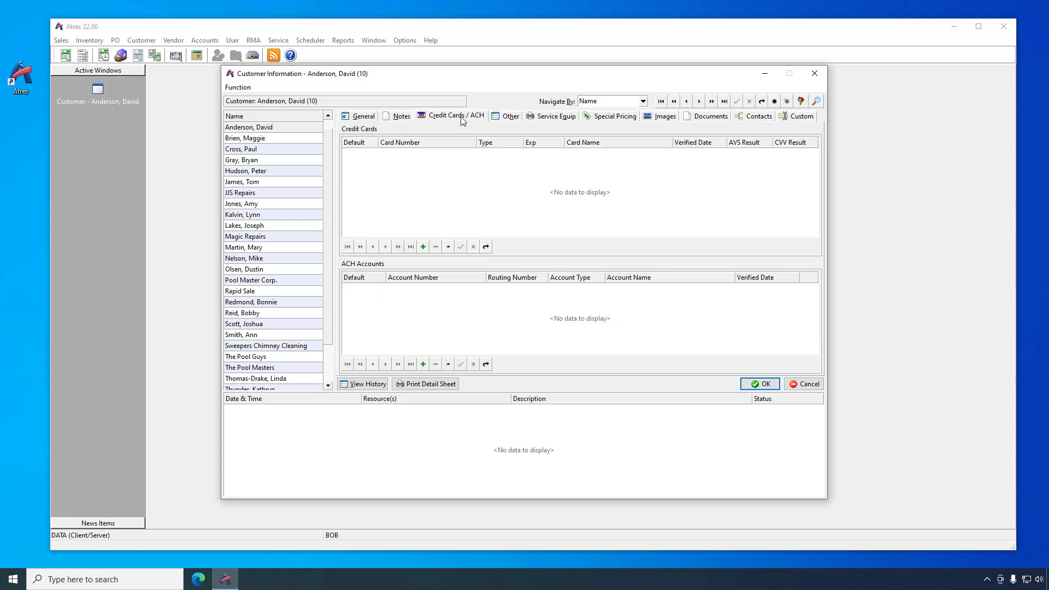
click(424, 364)
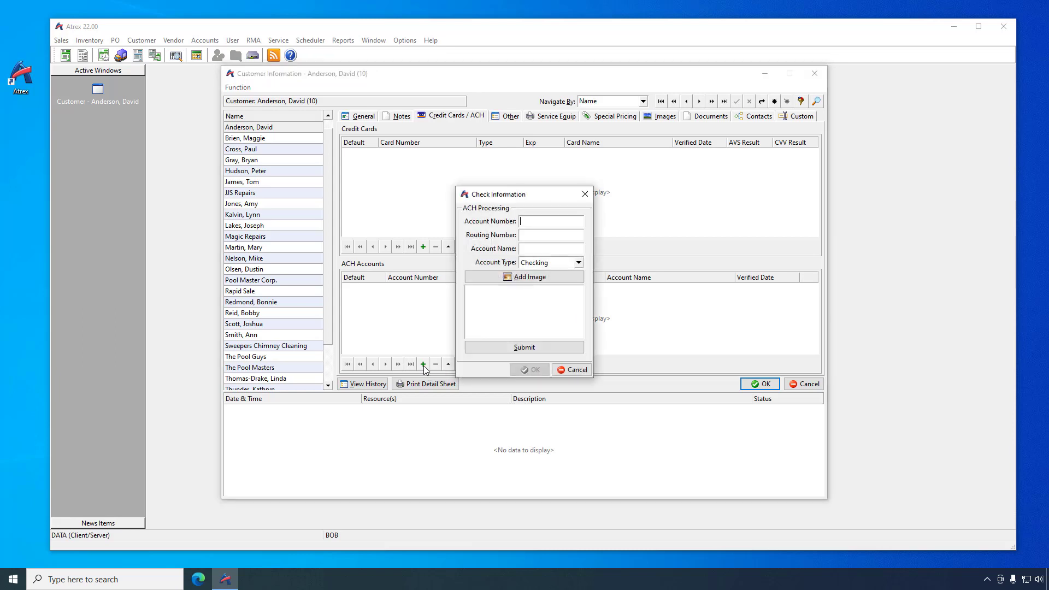
click(552, 222)
text(1111)
text(1111)
text(021000021)
key(Tab)
text(Chase Business)
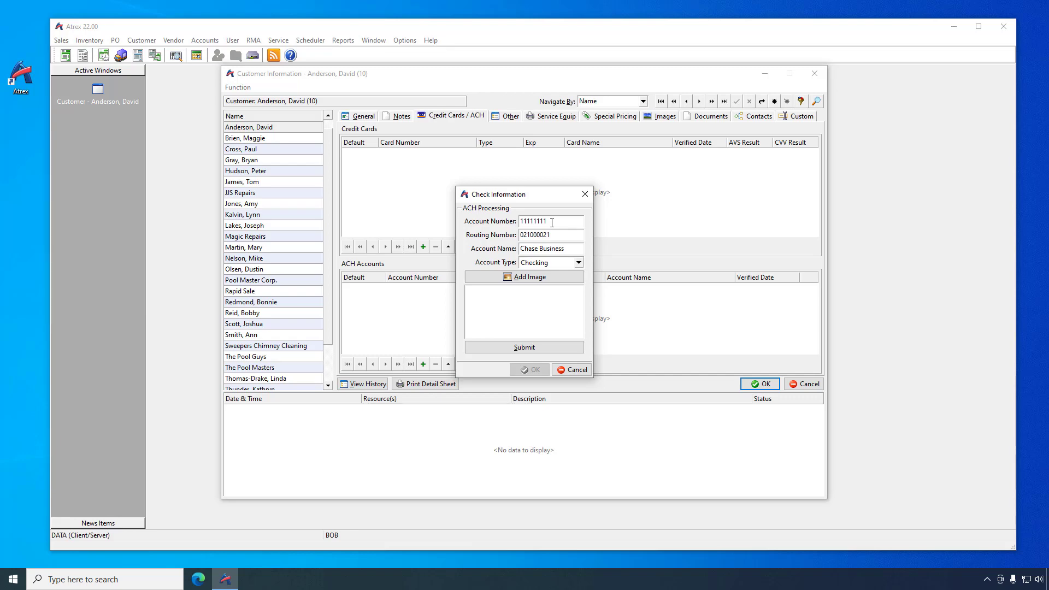
- Attach the voided check image to the new ACH account and submit the account for verification
click(539, 278)
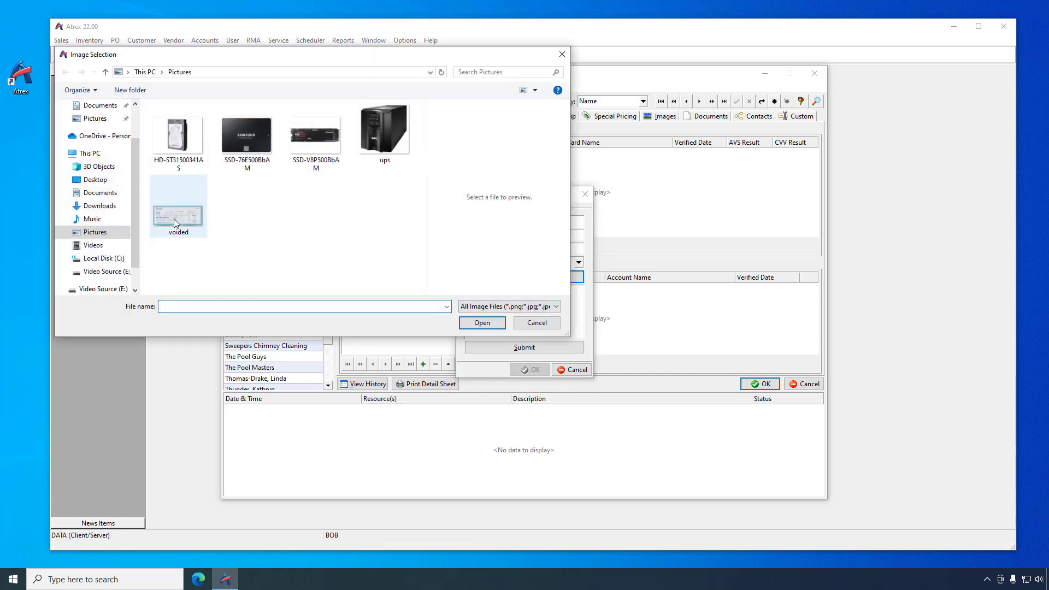
double_click(174, 219)
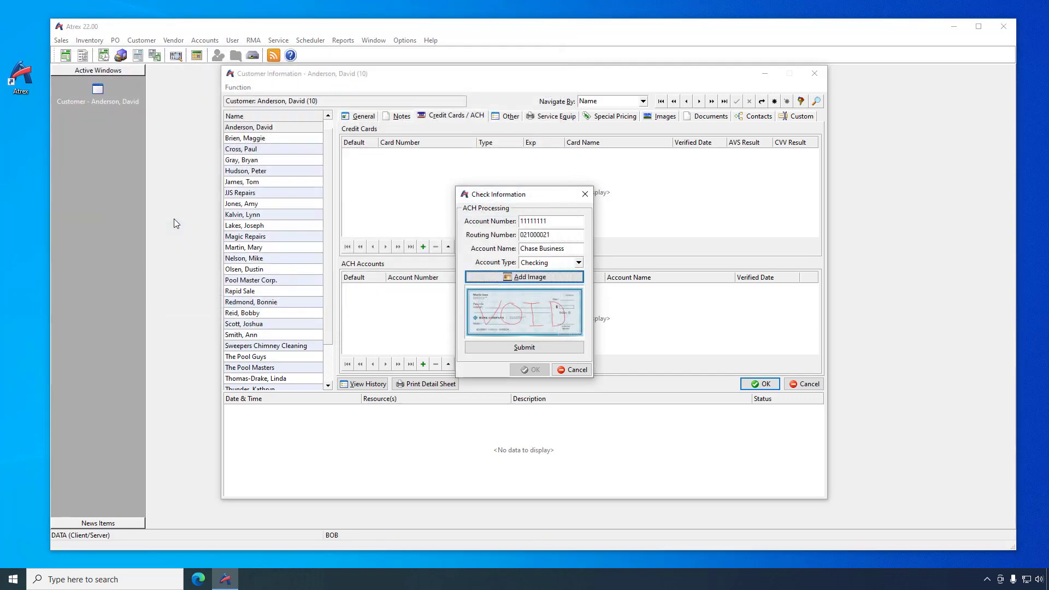
click(511, 348)
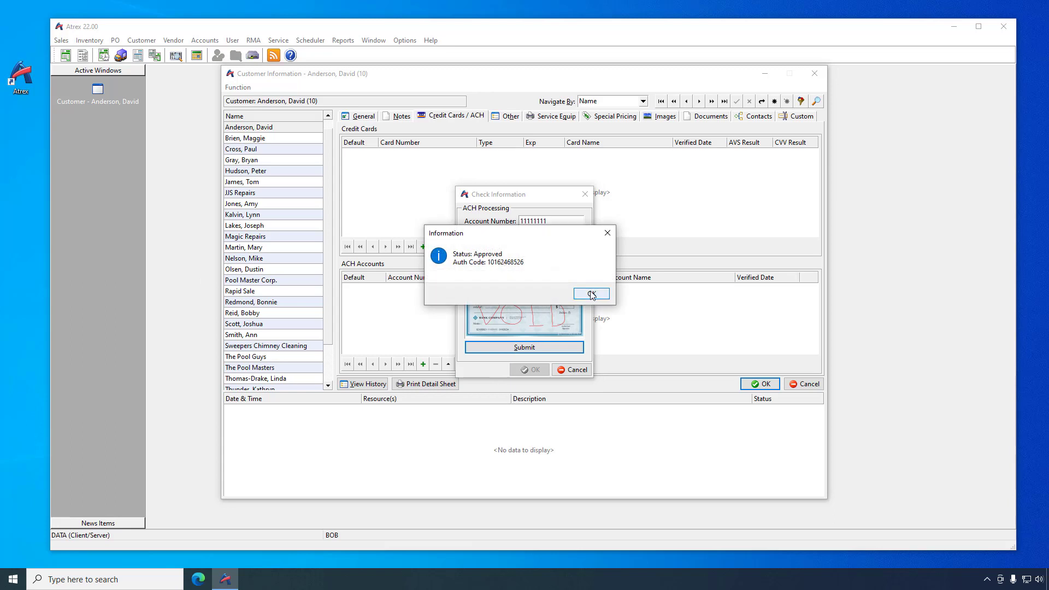
click(591, 294)
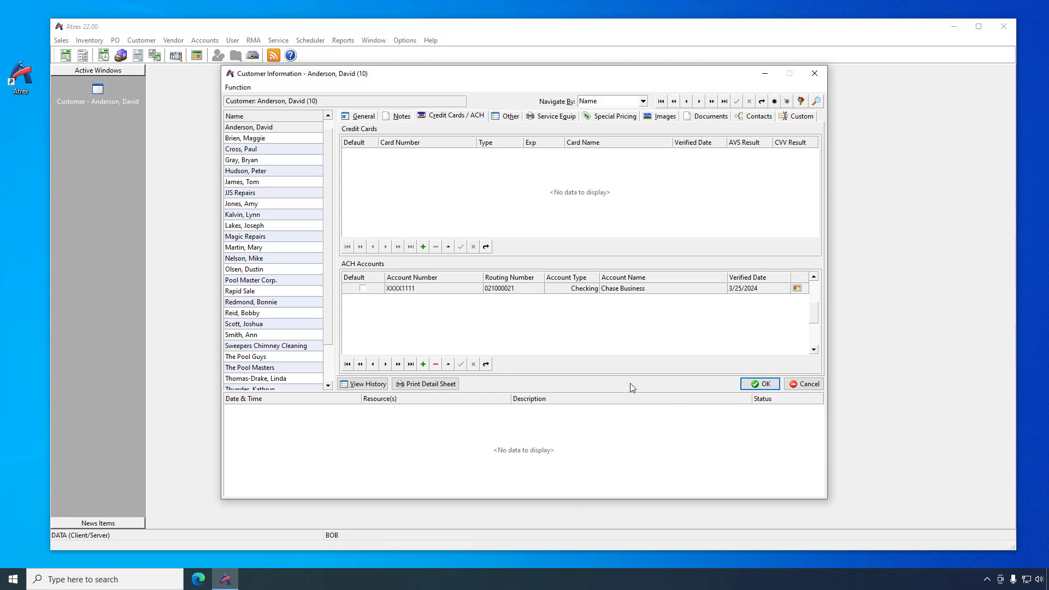
- Open the customer's invoice sales history, enable Multi-Select and select every invoice except the first one
click(368, 386)
click(376, 372)
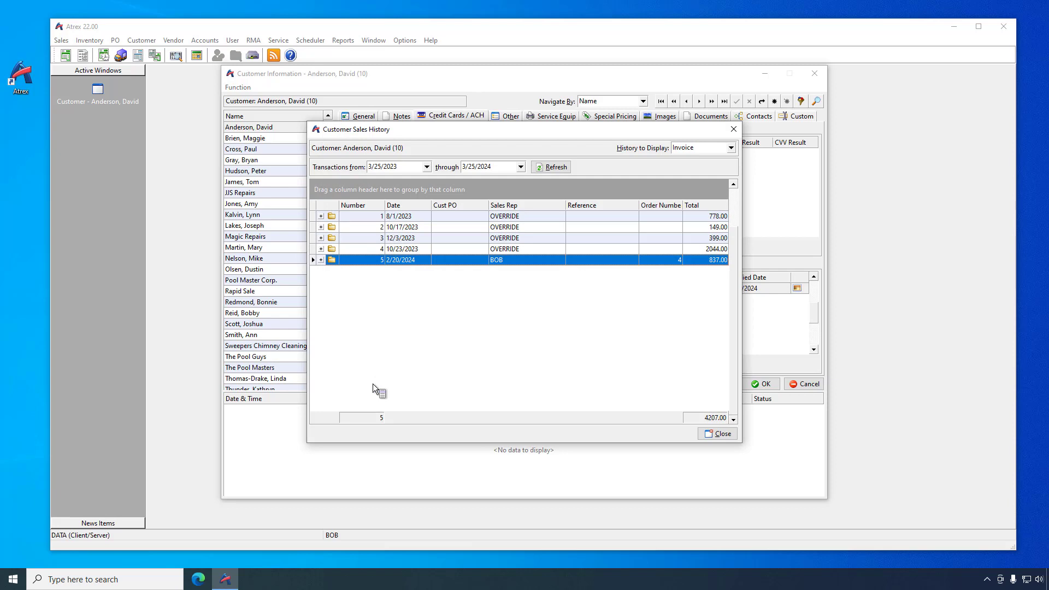
right_click(419, 239)
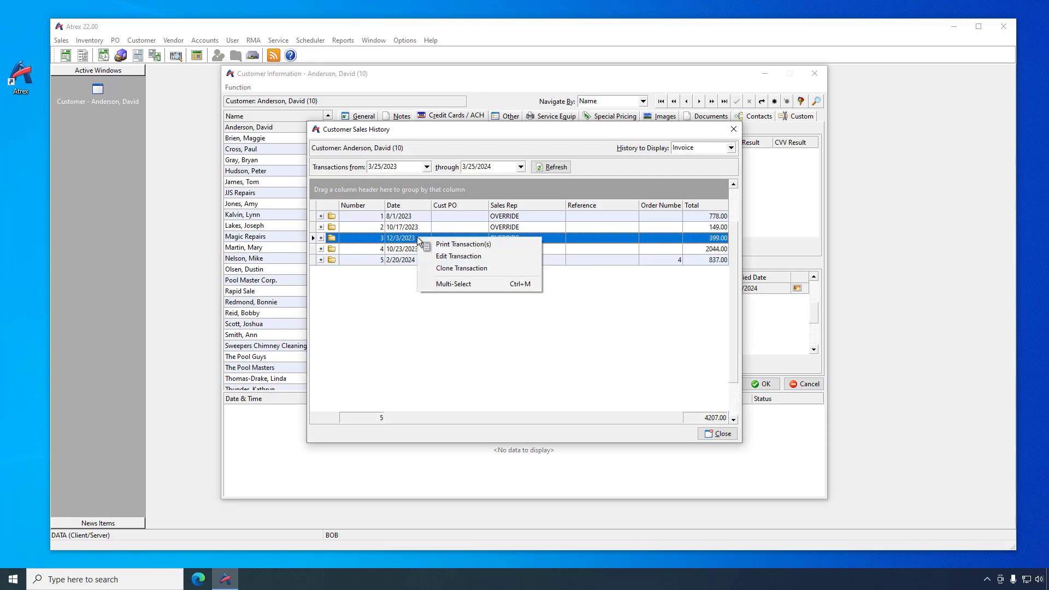
click(403, 230)
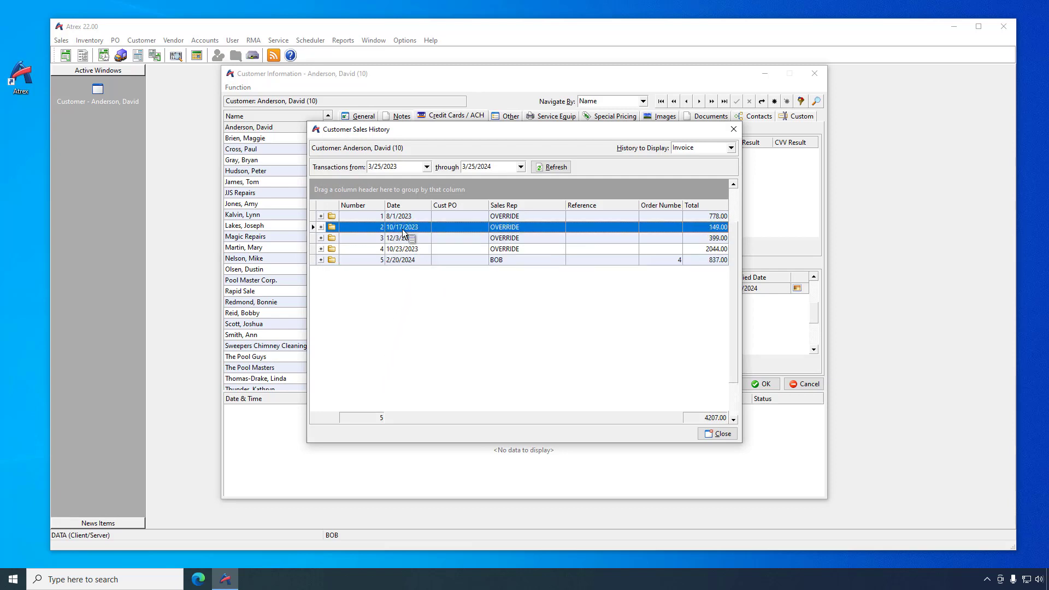
right_click(436, 308)
click(508, 356)
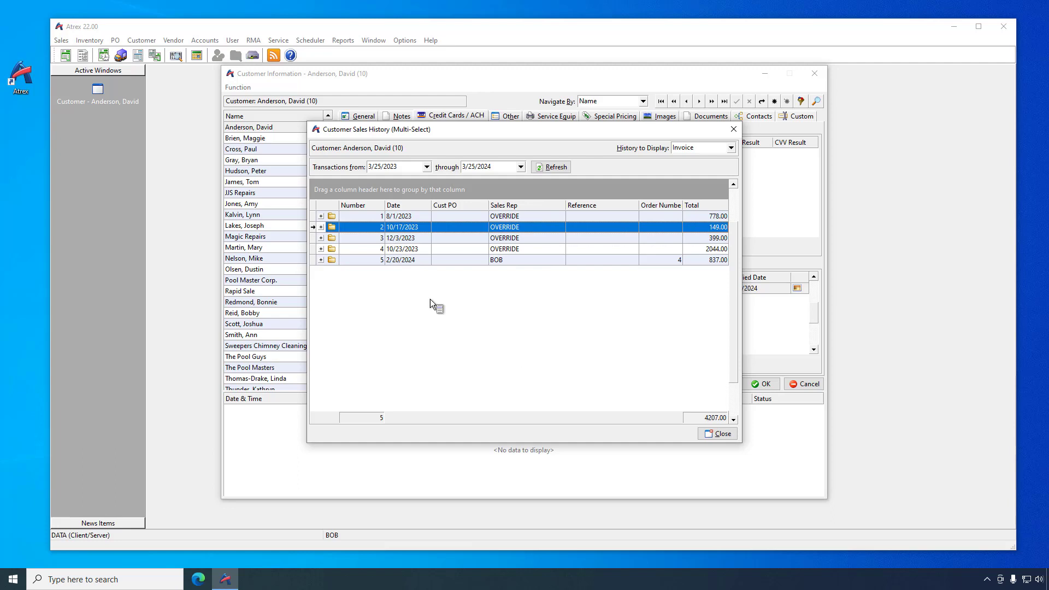
click(372, 237)
click(367, 248)
click(366, 259)
- Output the selected invoices to screen with the Invoice - Laser/Inkjet layout, look through them, and leave the history and customer record
right_click(507, 238)
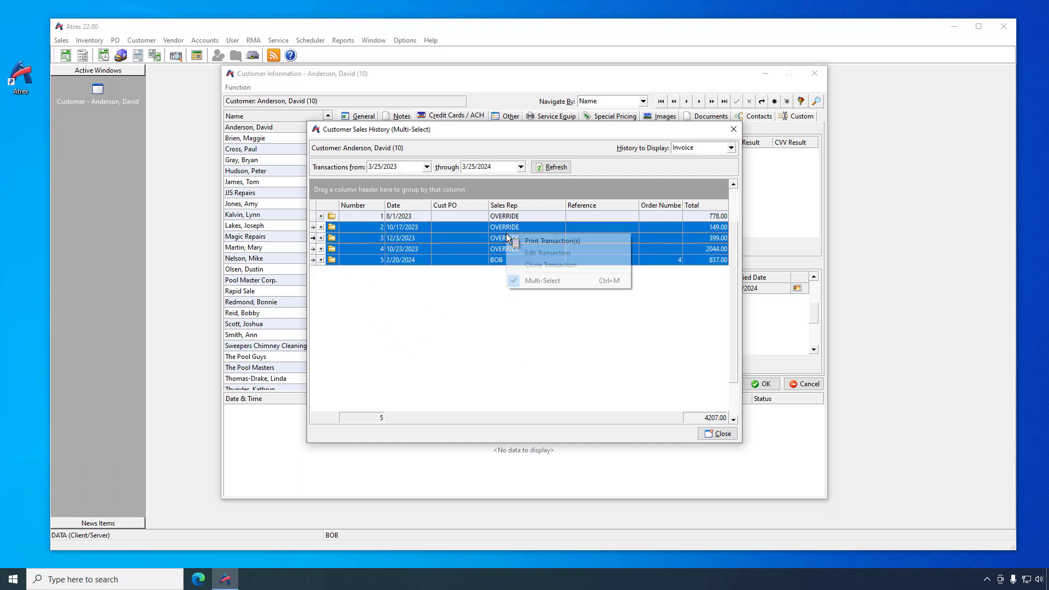
click(550, 241)
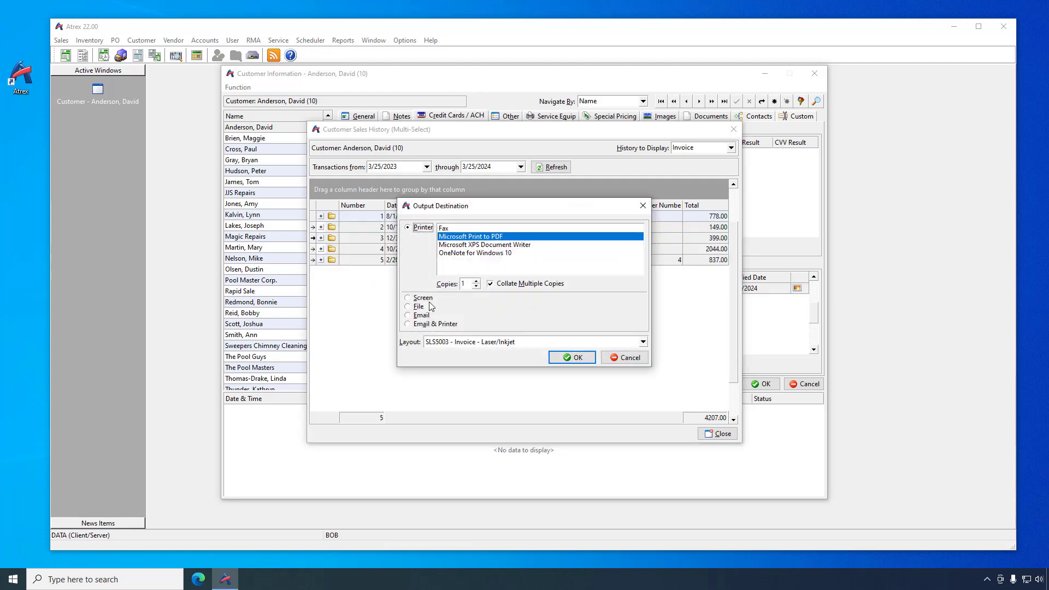
click(571, 356)
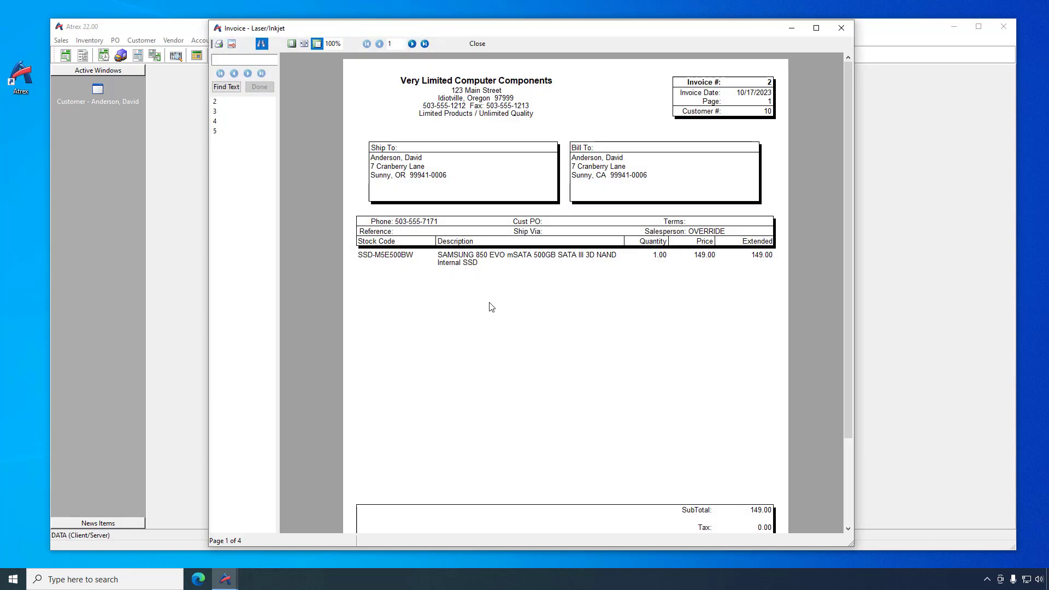
click(215, 111)
click(216, 121)
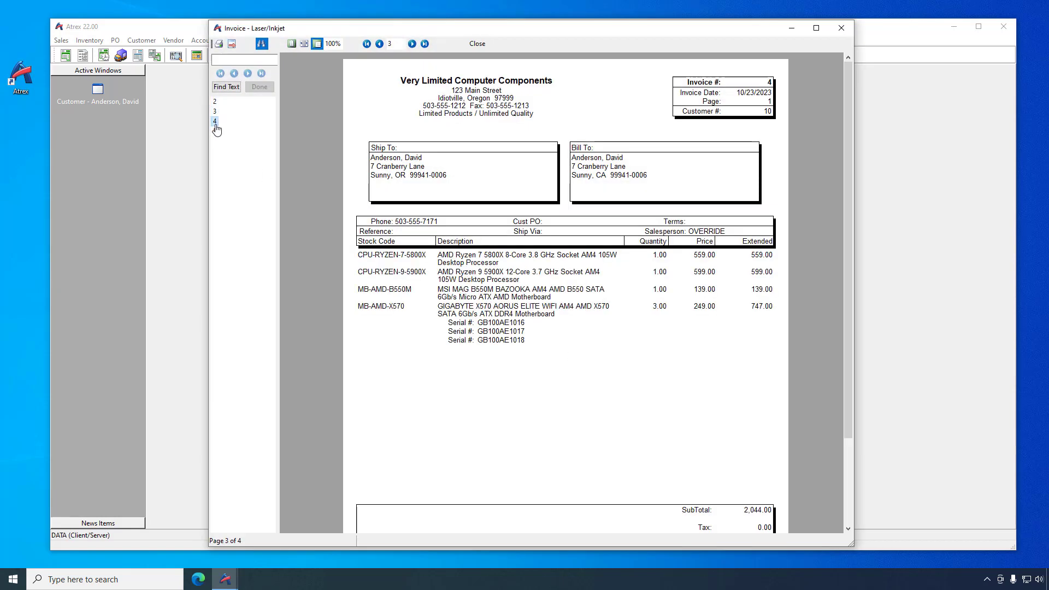
click(841, 28)
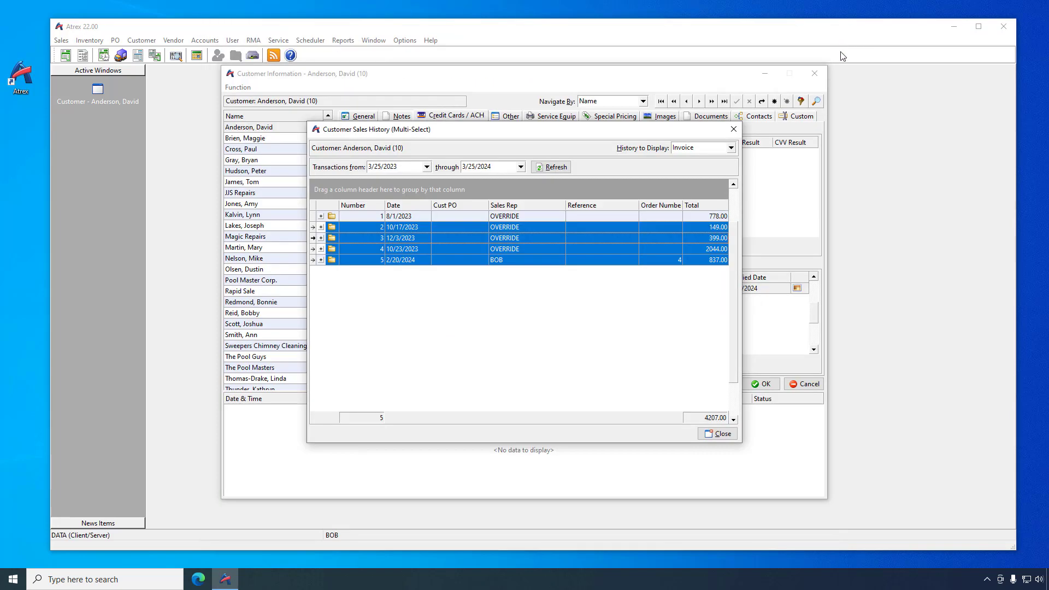
click(722, 432)
click(803, 384)
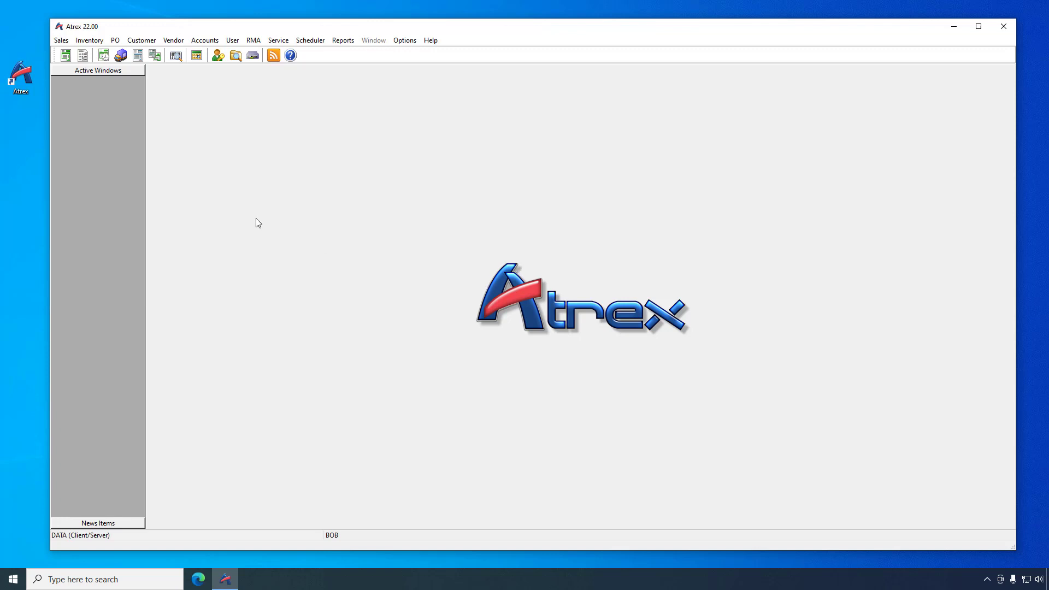
- Find and open the customer's order for shipping, and check the UPS-APC-1500 line's shipping details without changing them
click(61, 40)
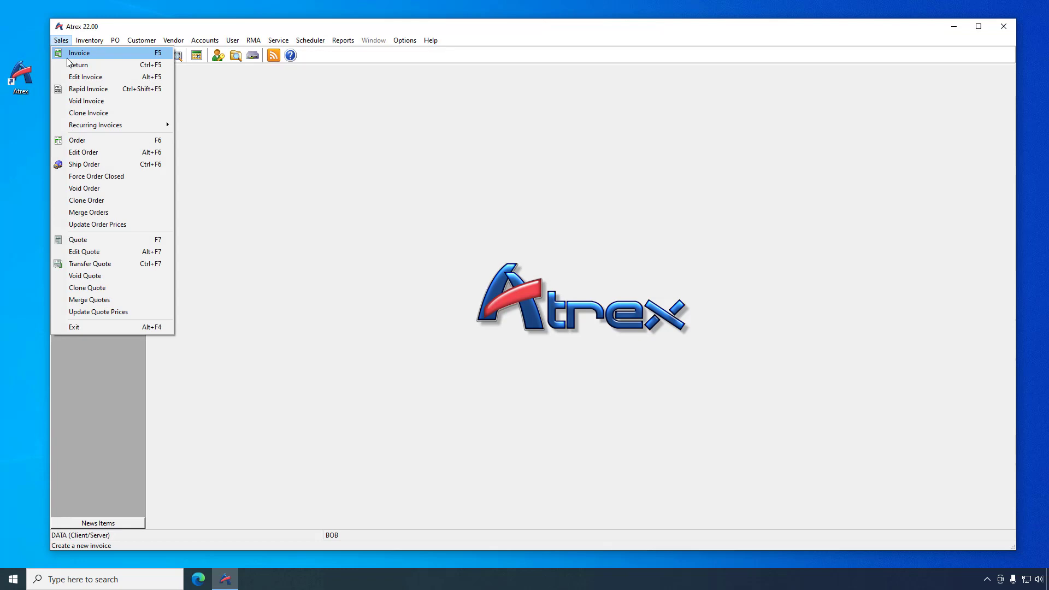
click(83, 164)
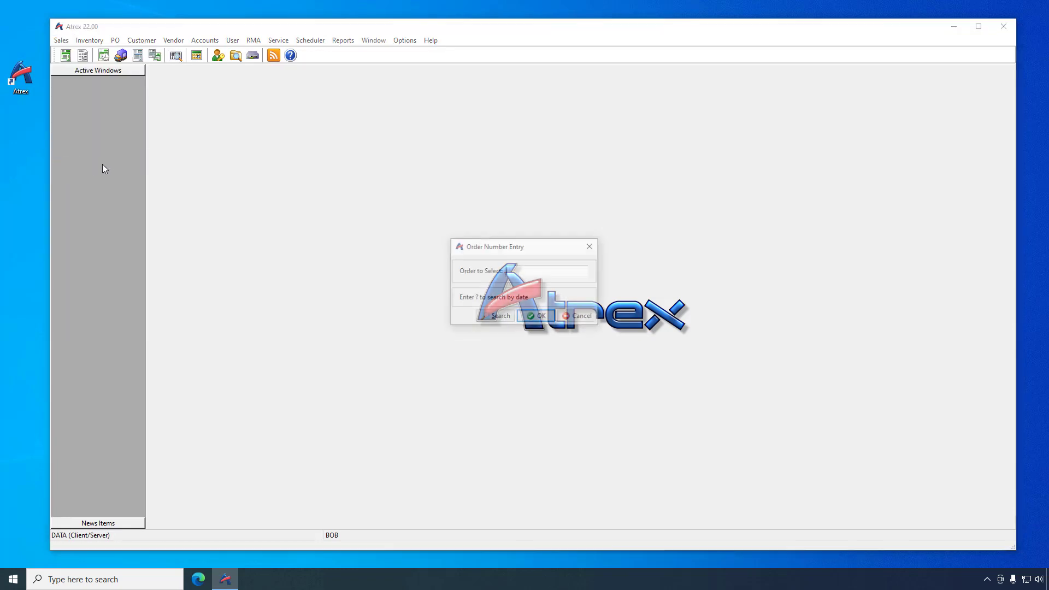
click(494, 316)
double_click(385, 221)
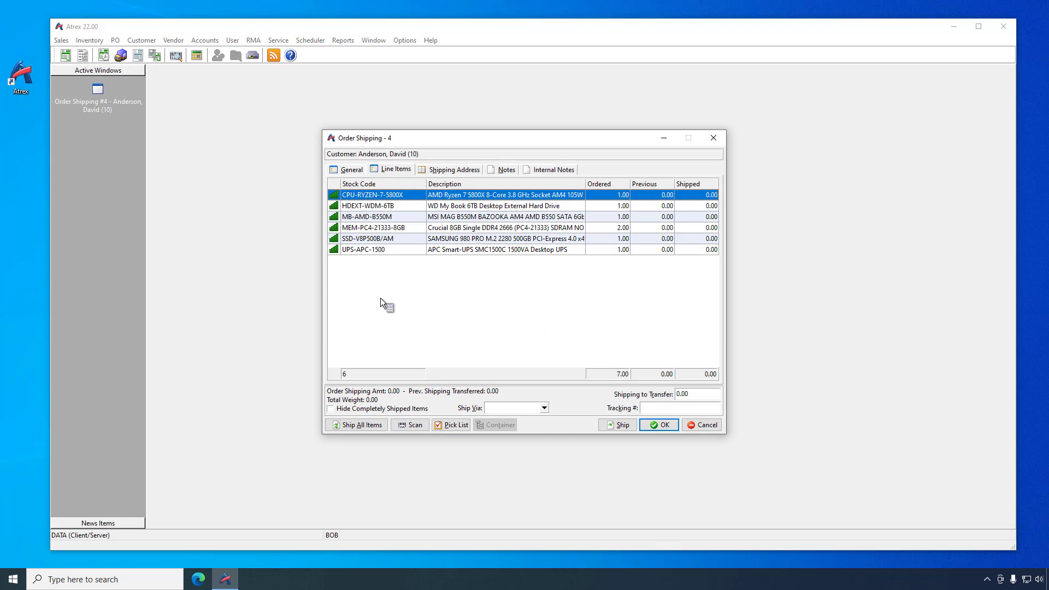
double_click(386, 250)
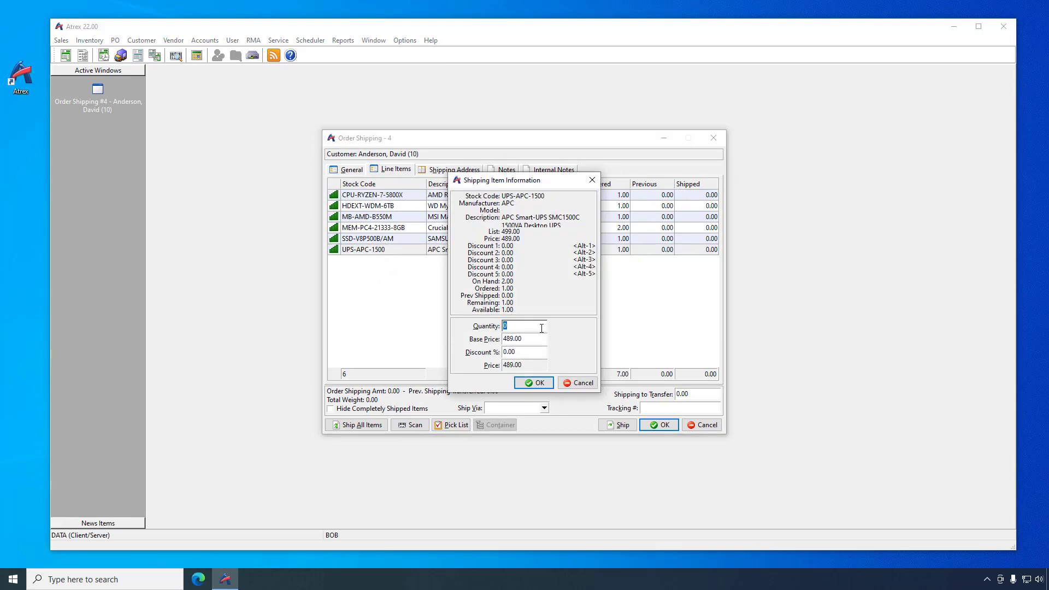
click(578, 382)
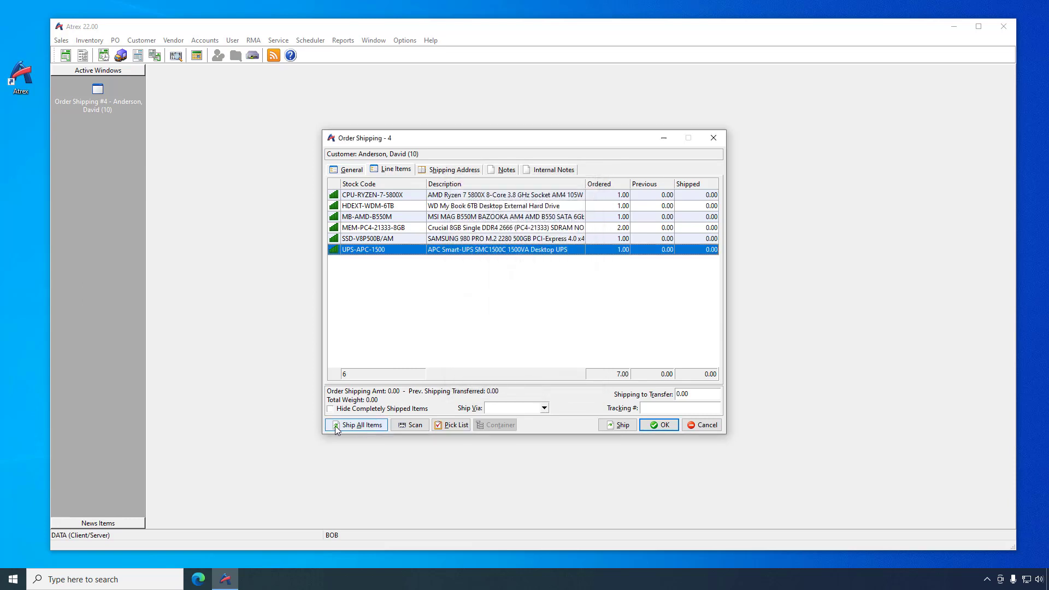
- Use Multi-Select to ship all of the CPU-RYZEN-7-5800X, HDEXT-WDM-6TB, MEM-PC4-21333-8GB and SSD-V8P500B/AM lines in full
right_click(434, 294)
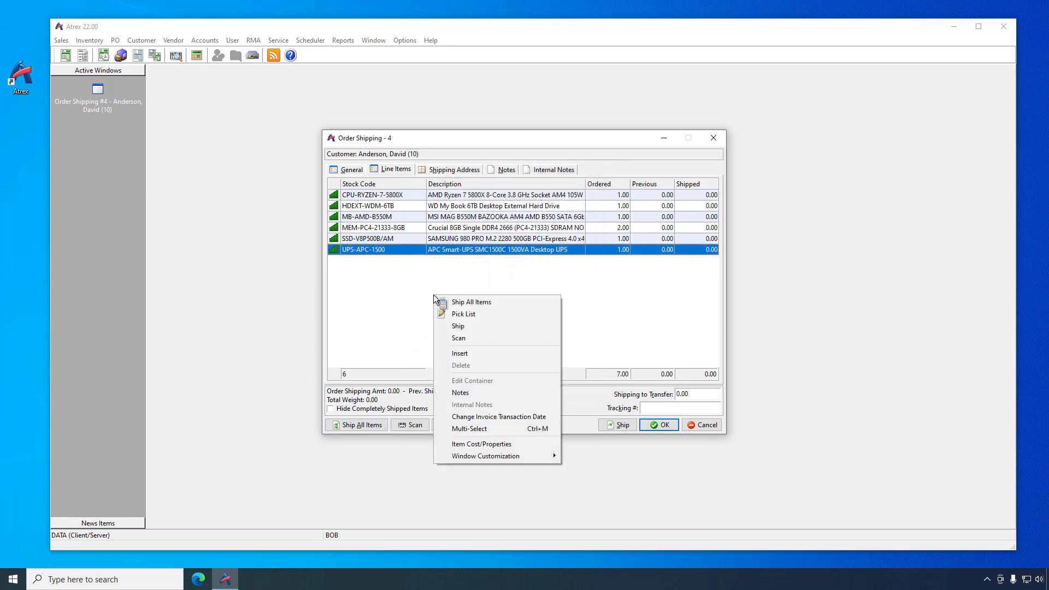
click(470, 429)
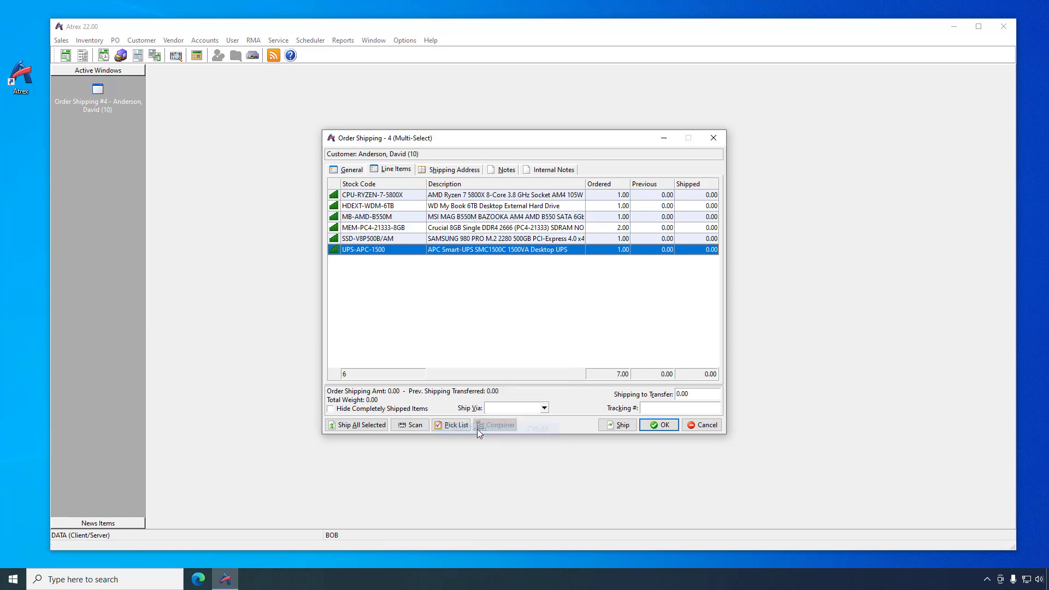
click(368, 196)
click(368, 205)
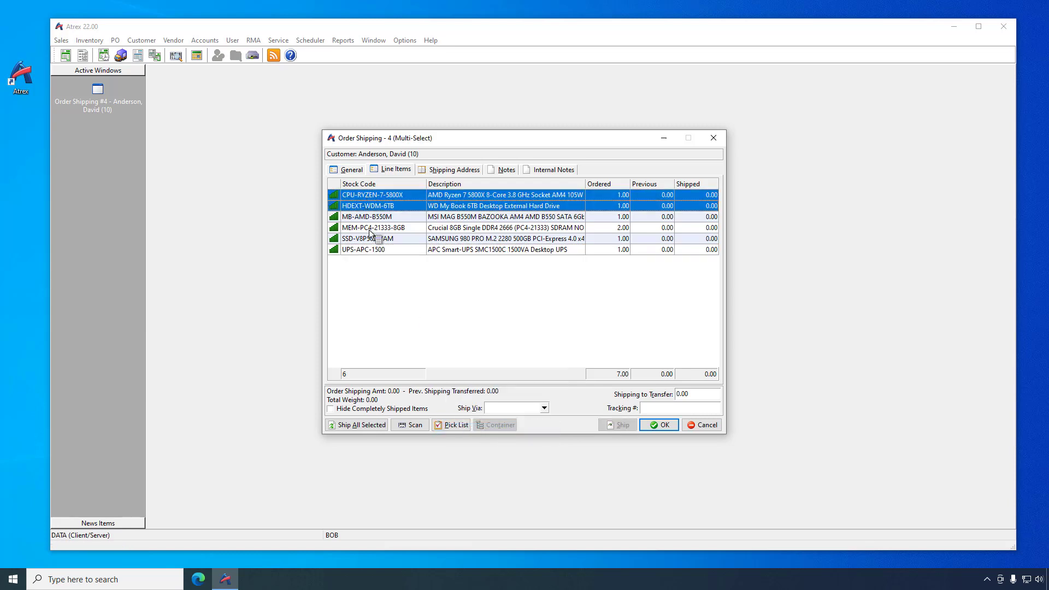
click(369, 229)
click(370, 239)
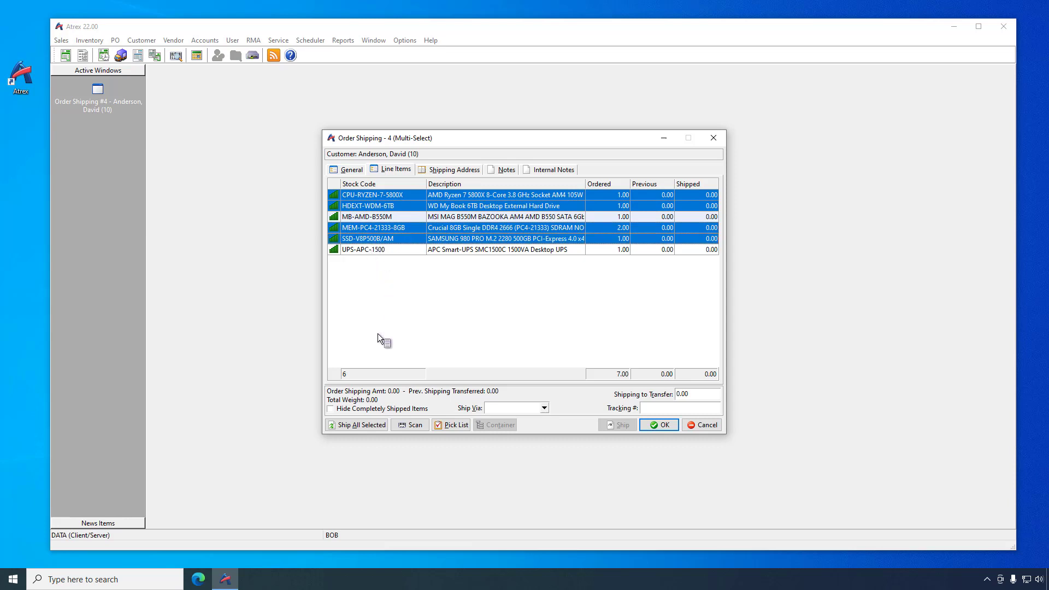
click(363, 425)
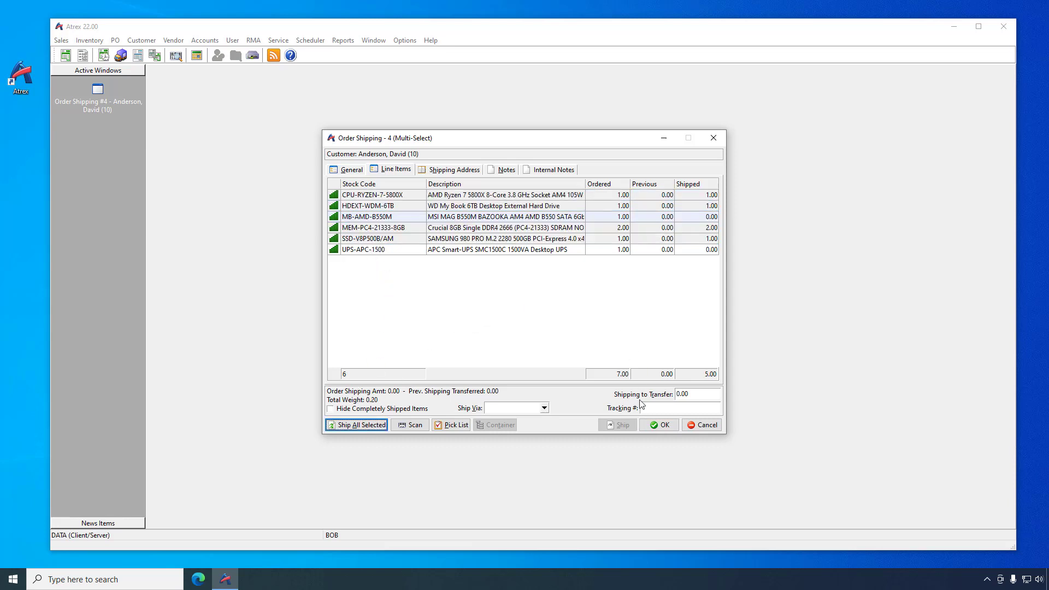
- Proceed to payment for the shipment and authorize a 960.00 charge on the preauthorized credit card
click(651, 425)
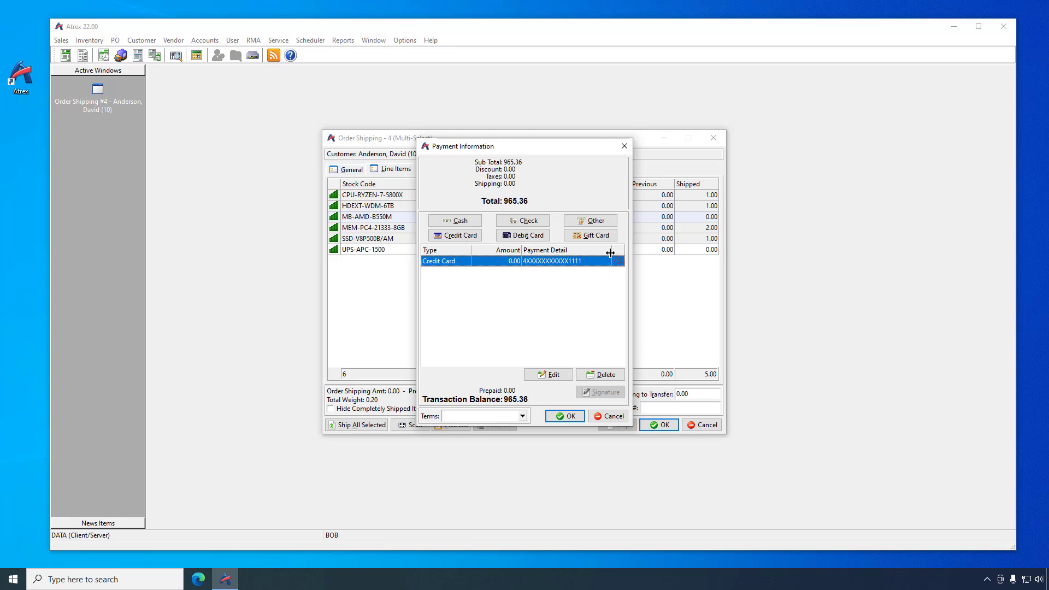
double_click(497, 261)
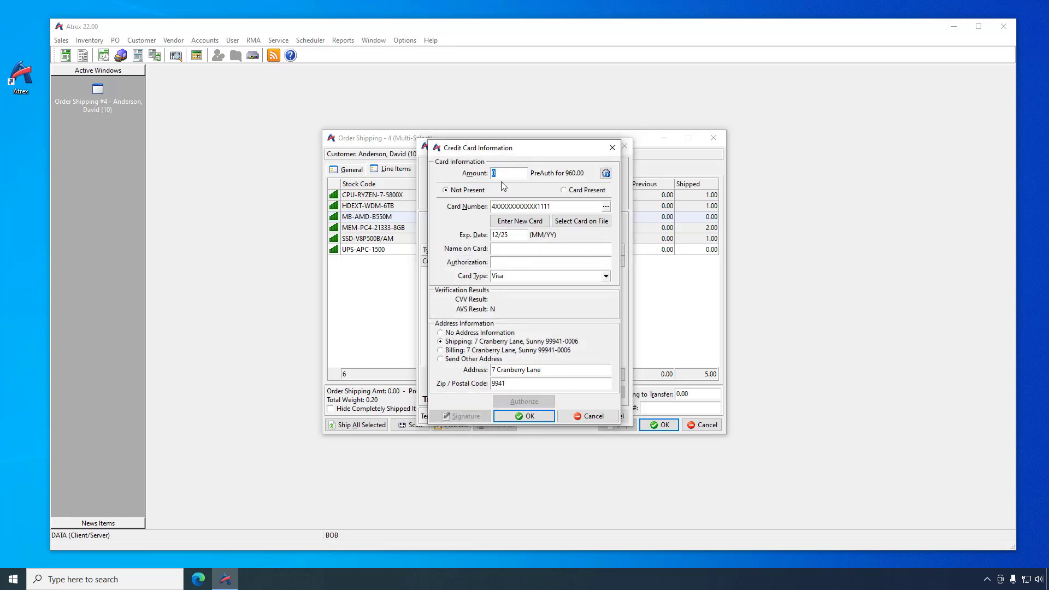
text(96)
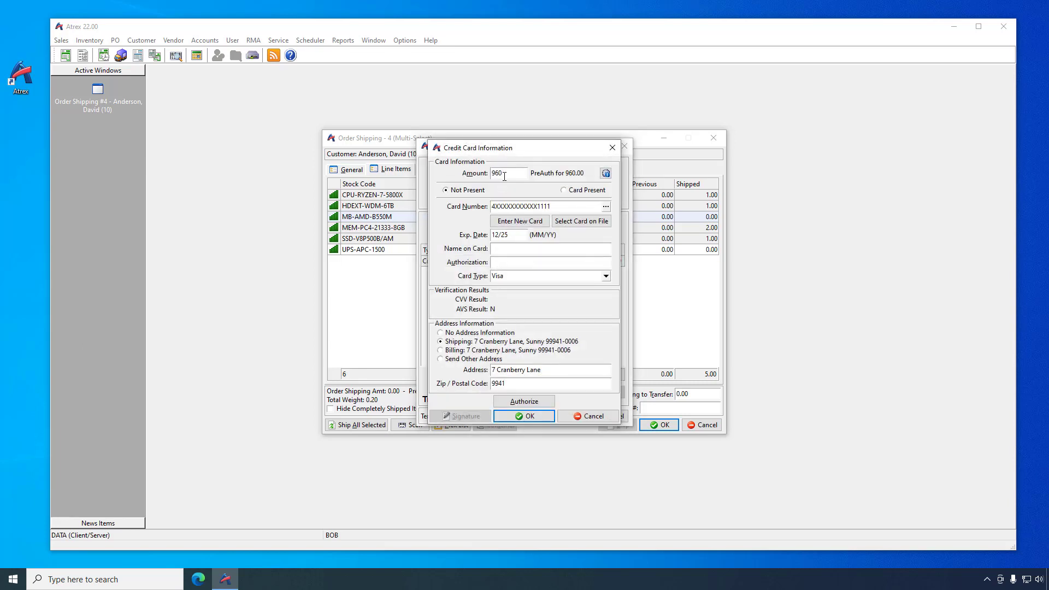
click(522, 402)
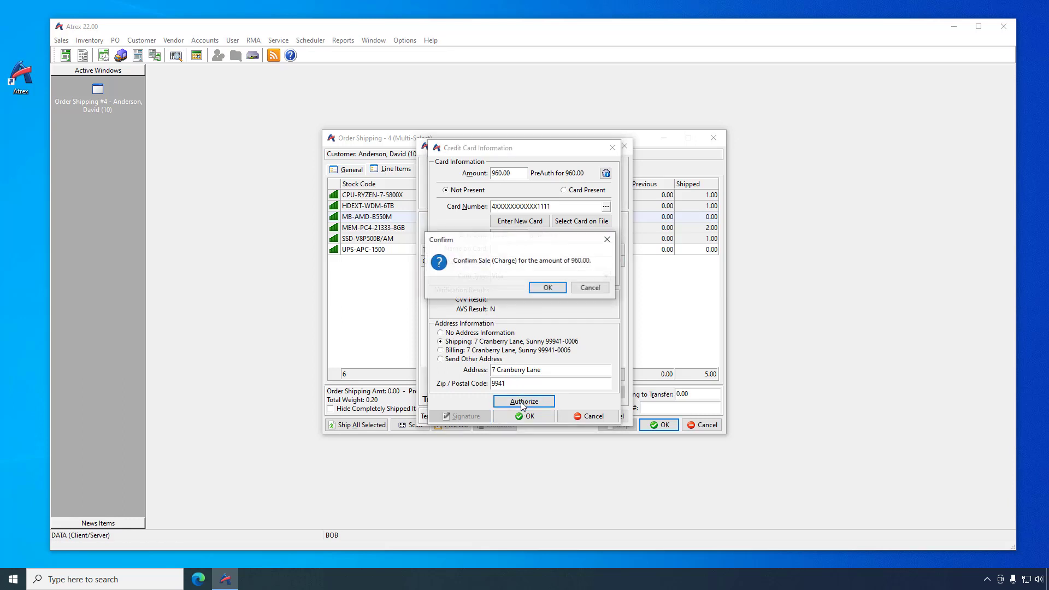
click(546, 288)
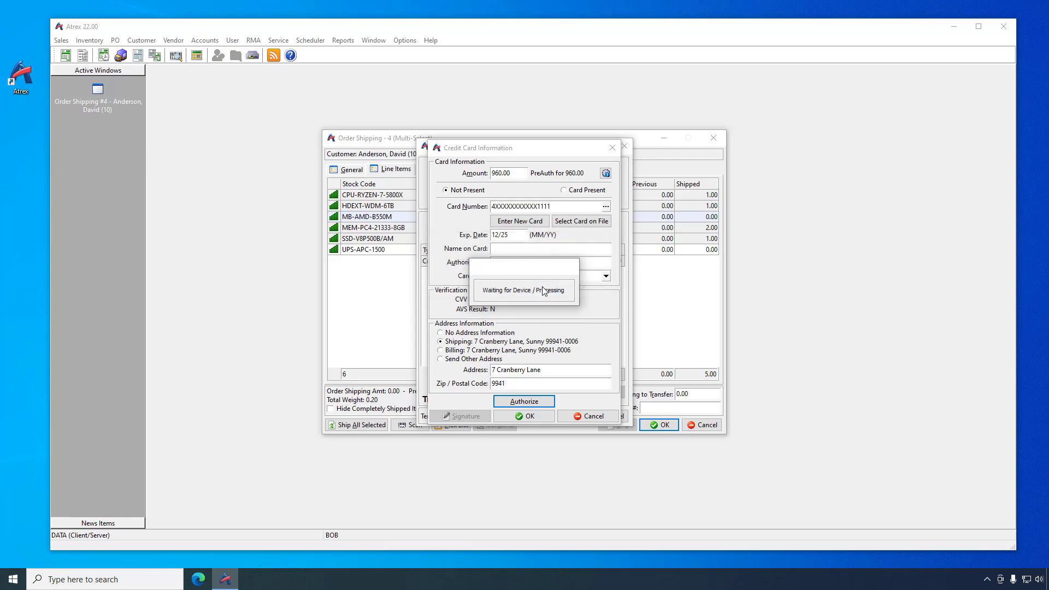
click(590, 299)
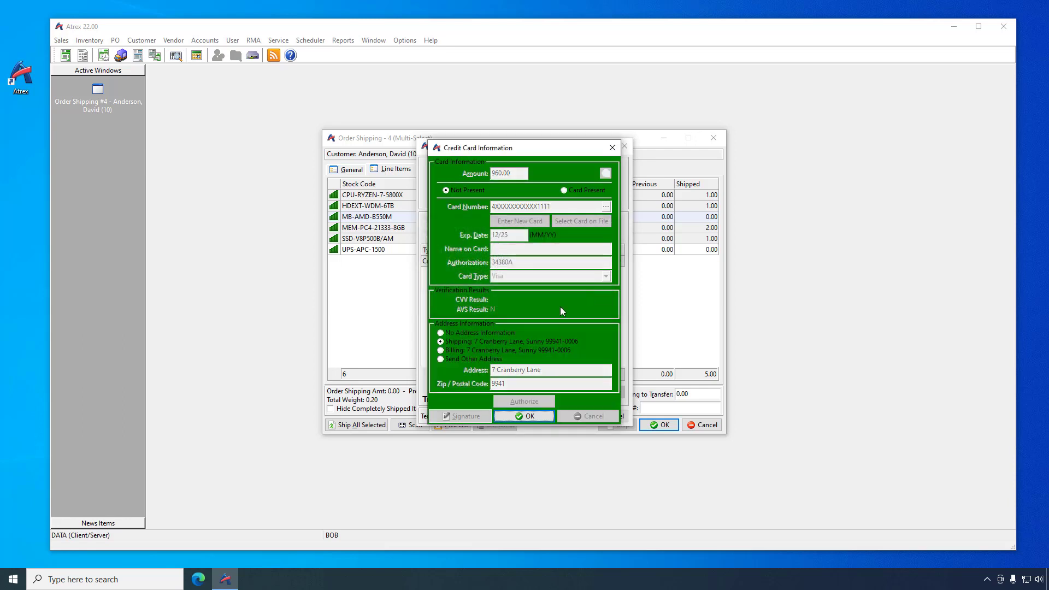
click(519, 417)
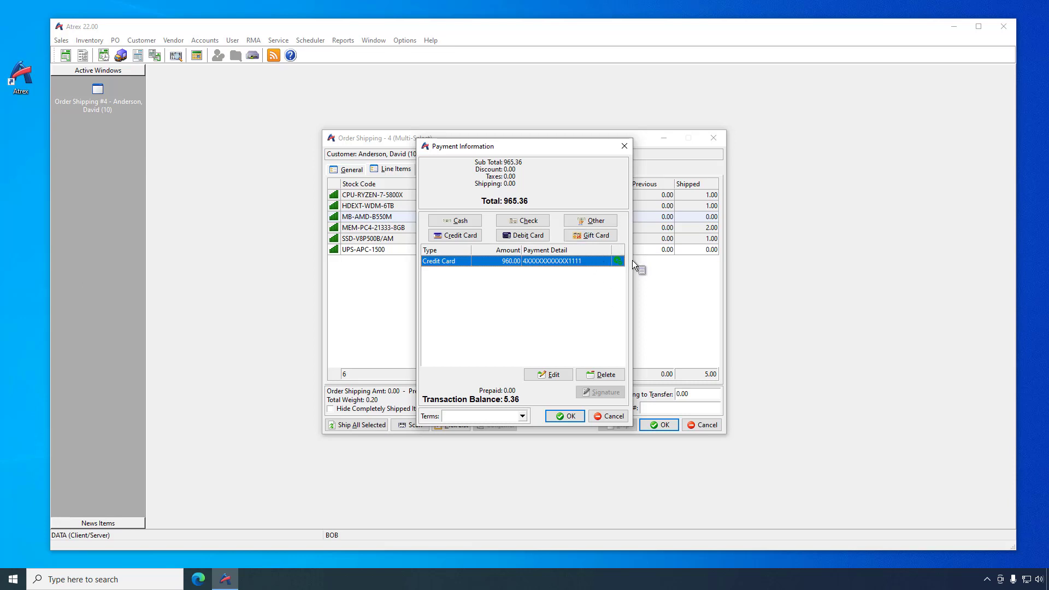
- Add a check payment for the remaining balance with check number 199 and submit it against the Chase Business ACH account
click(529, 224)
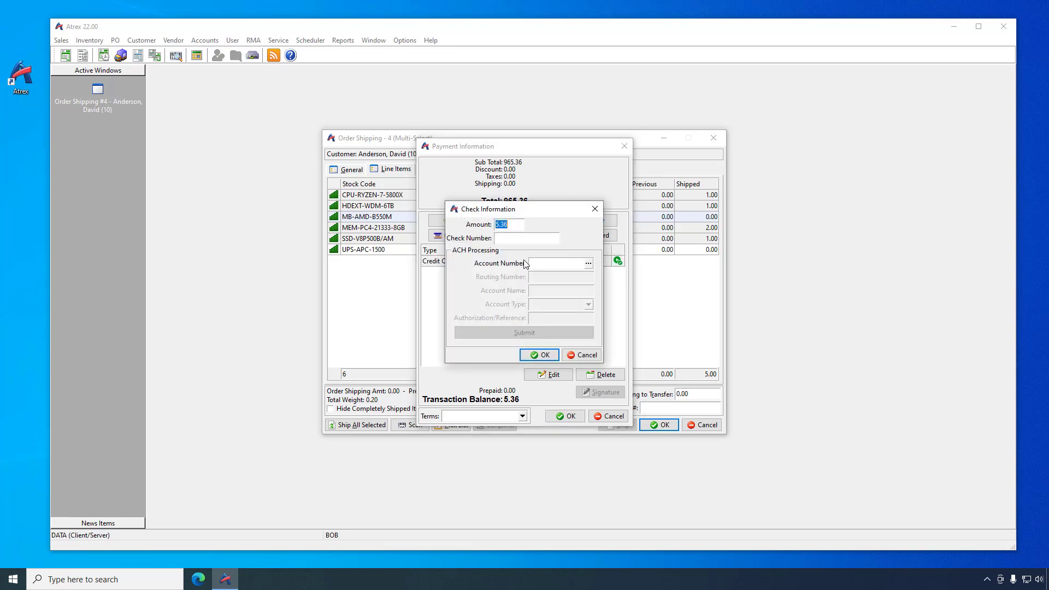
click(539, 238)
text(199)
click(588, 265)
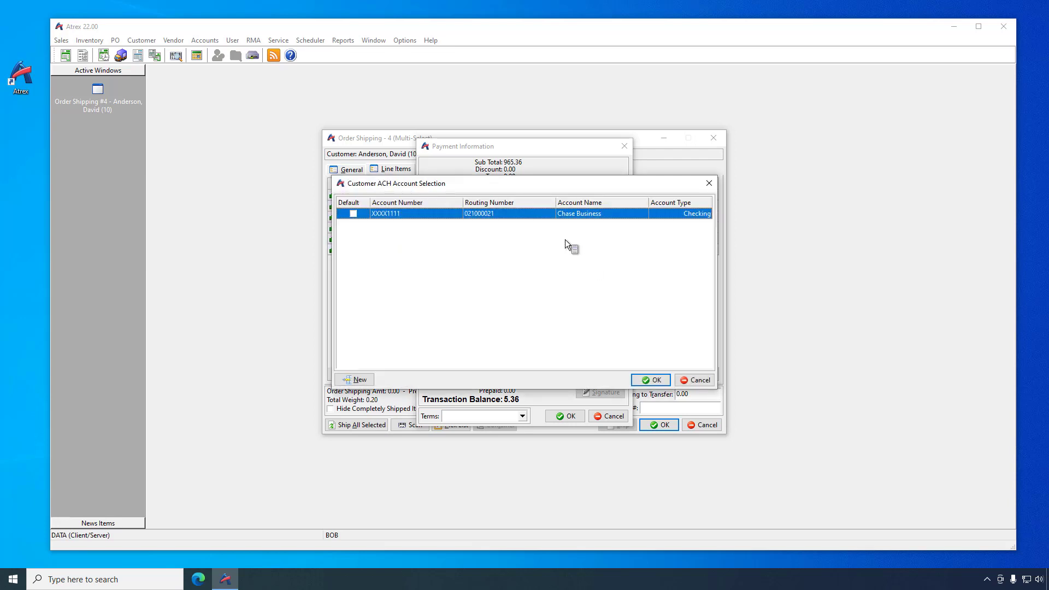
double_click(560, 215)
click(533, 333)
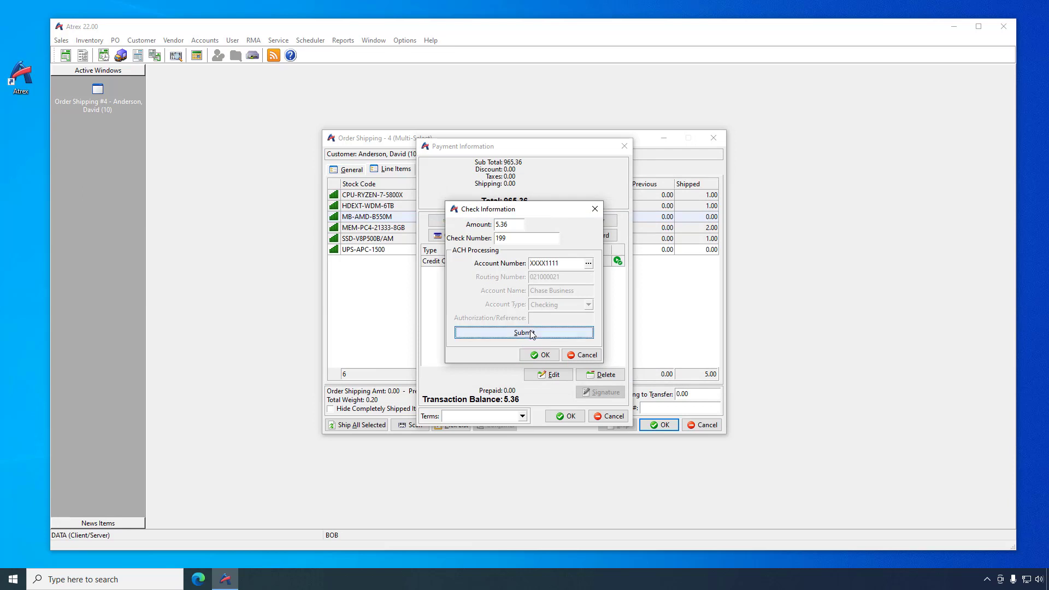
click(544, 289)
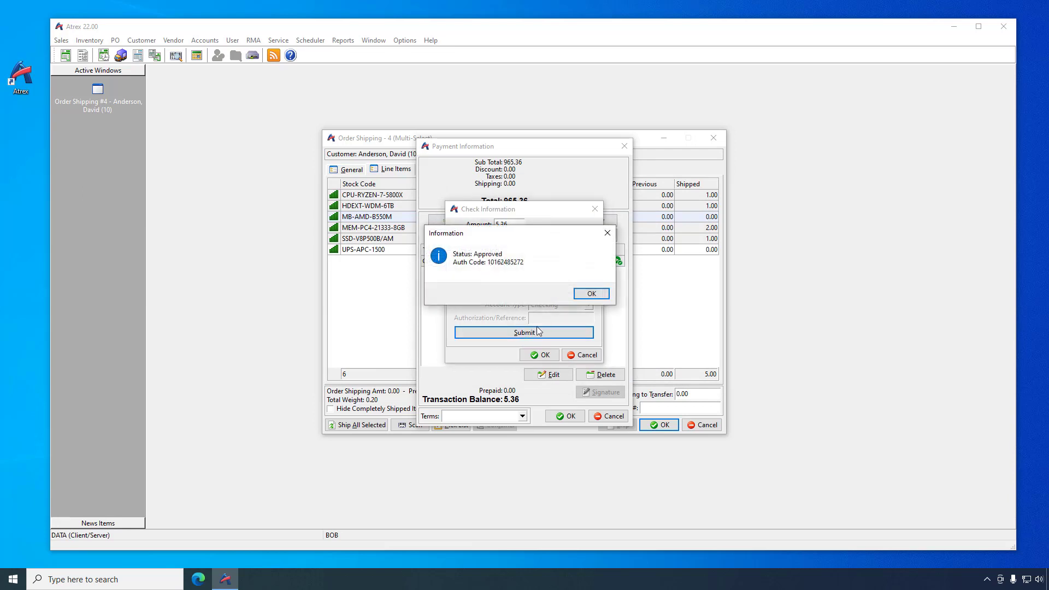
- Accept the approved check payment and complete the order's payment and shipment without printing an invoice or a shipper
click(576, 294)
click(543, 354)
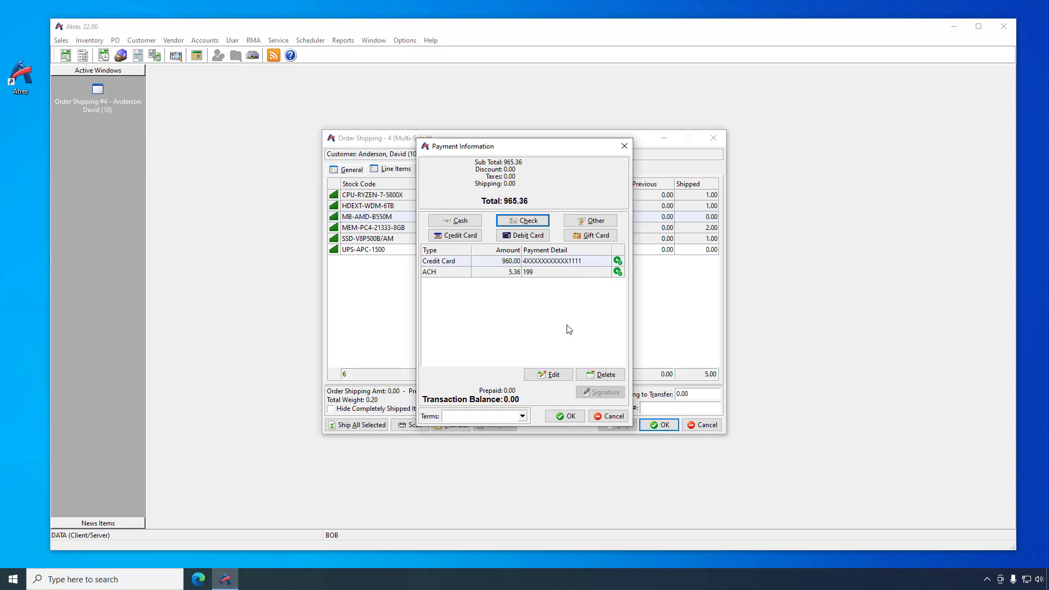
click(562, 416)
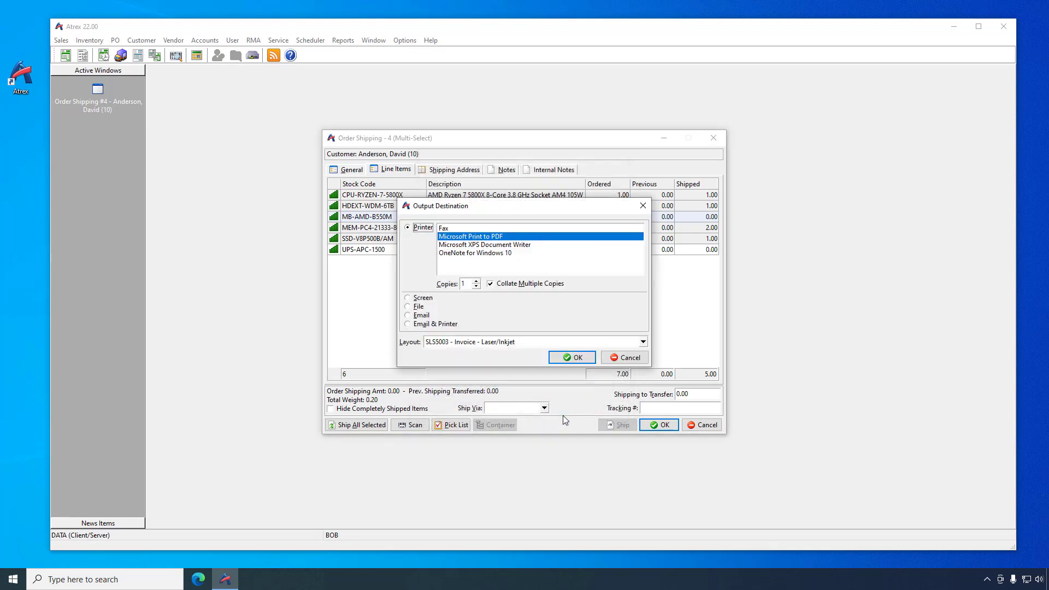
click(628, 359)
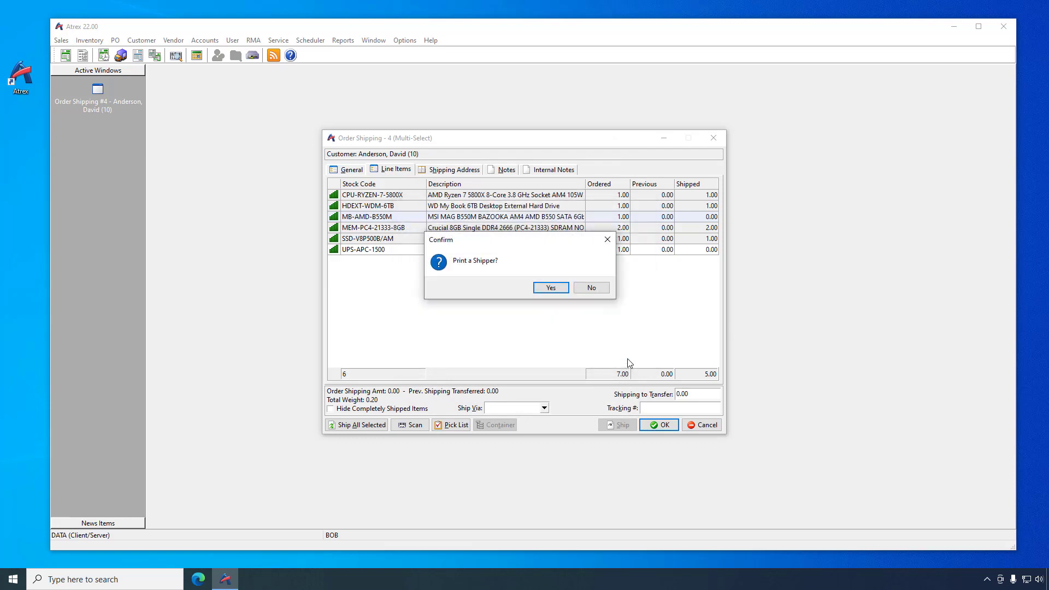
click(591, 288)
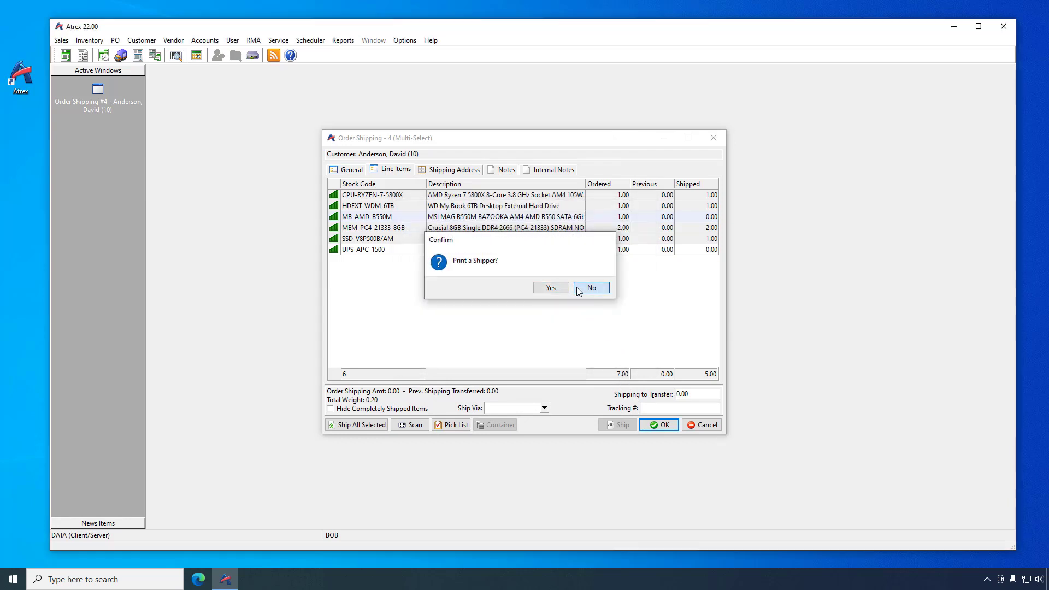
- Edit the recurring invoice with next date 3/15/2024 to pay with the customer's ACH account, save it, and close recurring invoice maintenance
click(63, 40)
mouse_move(109, 125)
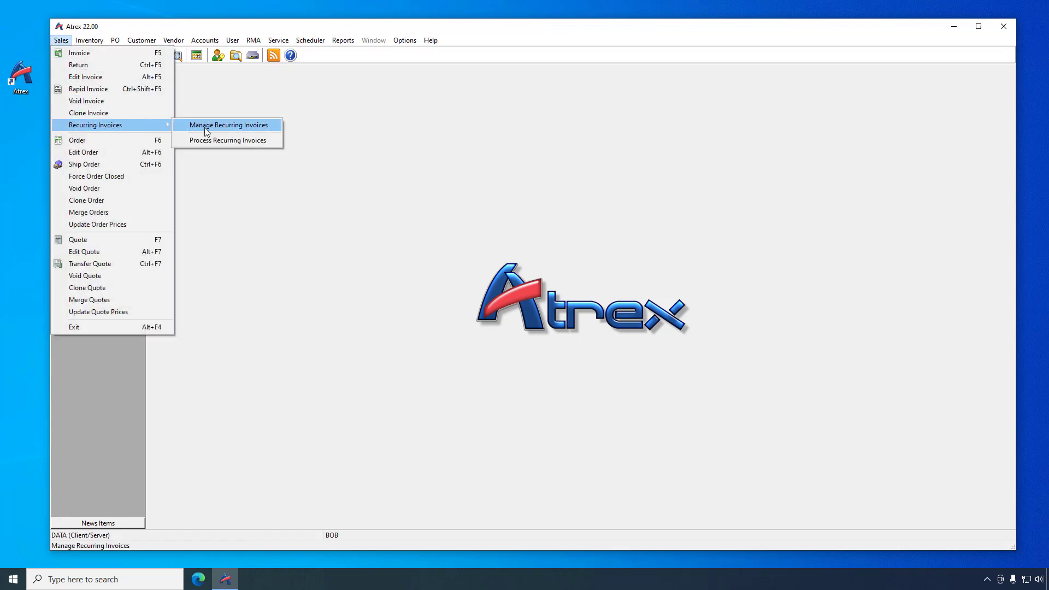
click(239, 126)
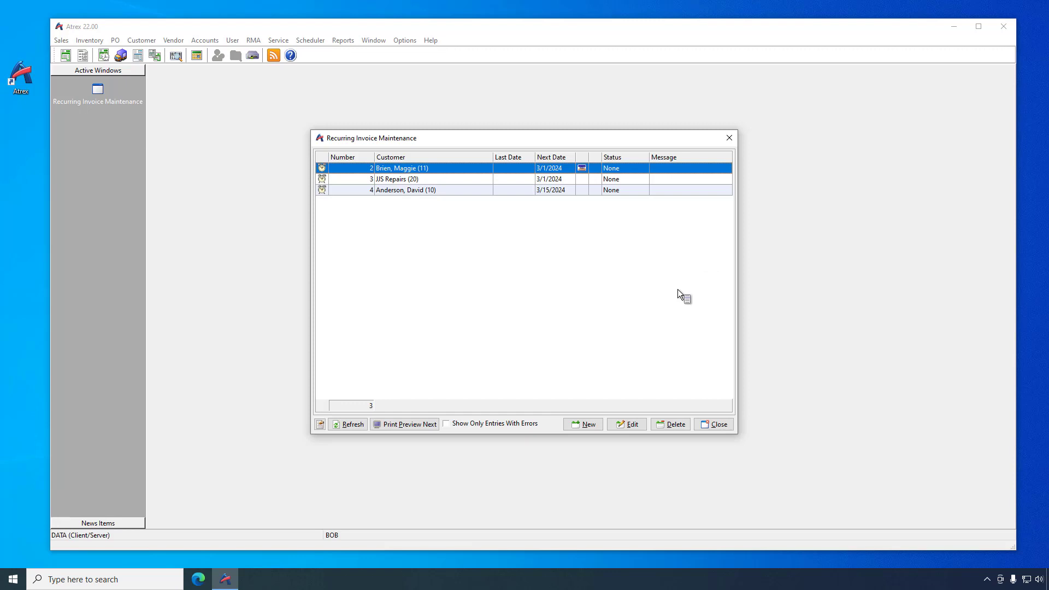
double_click(474, 190)
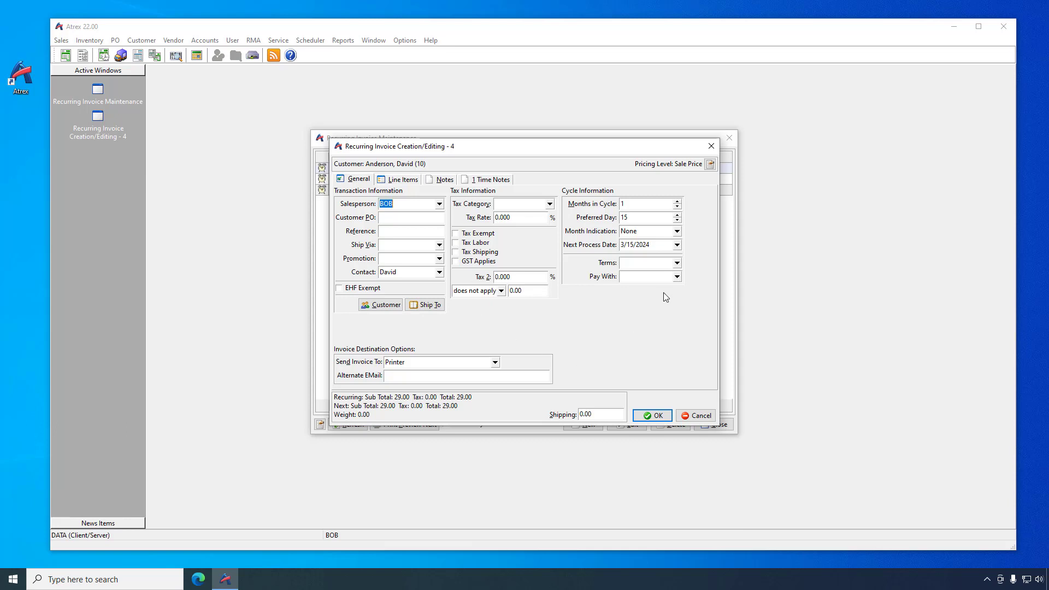
click(677, 277)
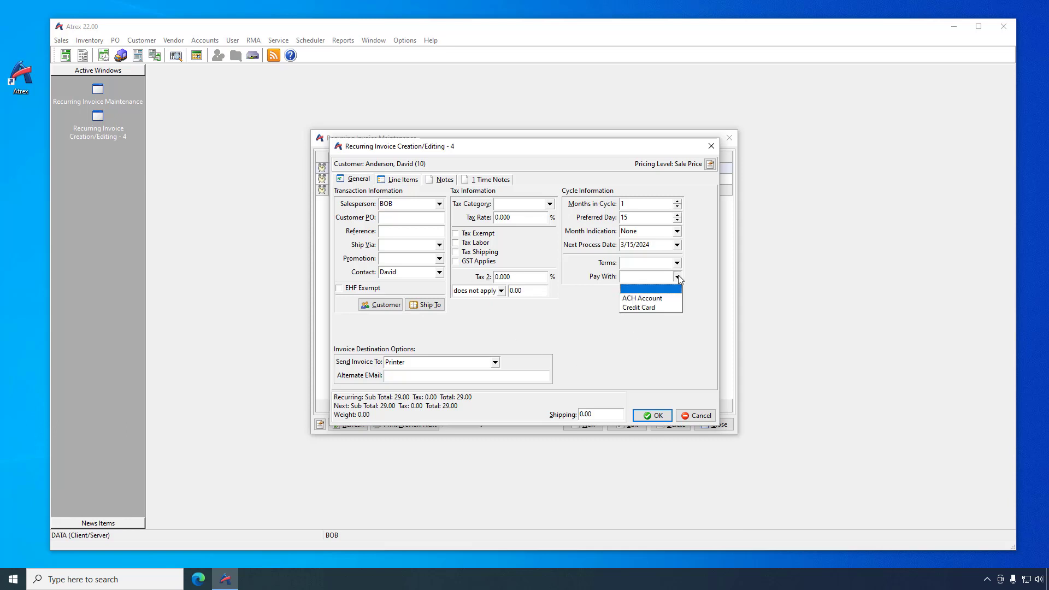
click(651, 299)
click(654, 379)
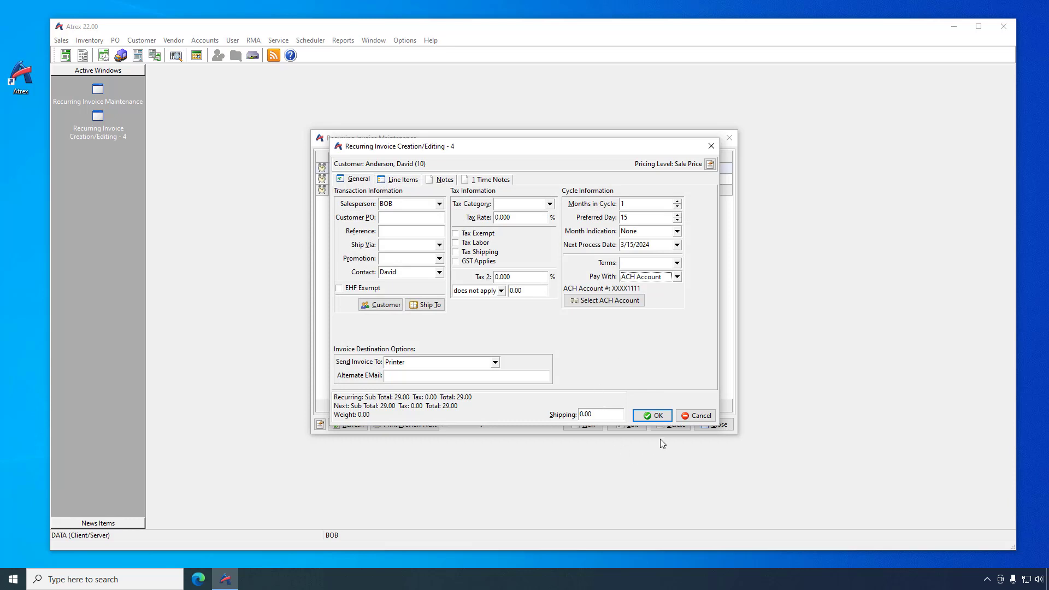
click(656, 420)
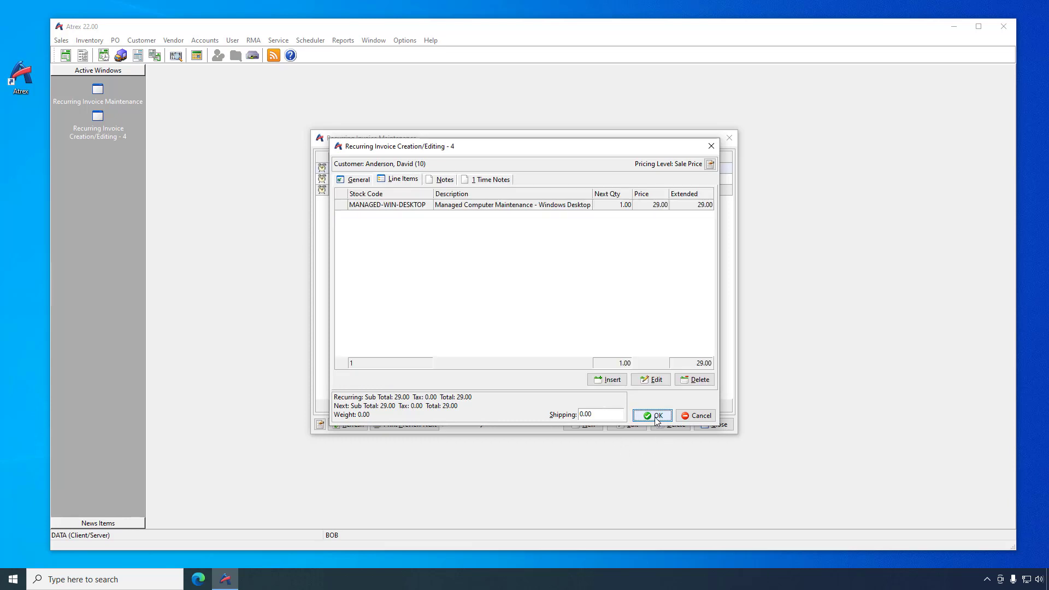
click(655, 417)
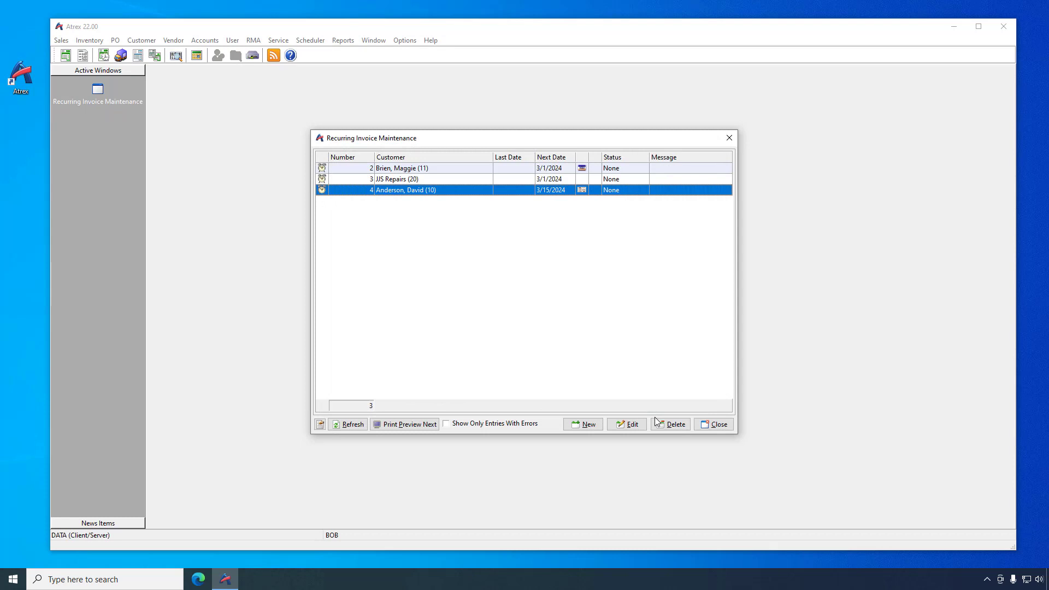
click(720, 426)
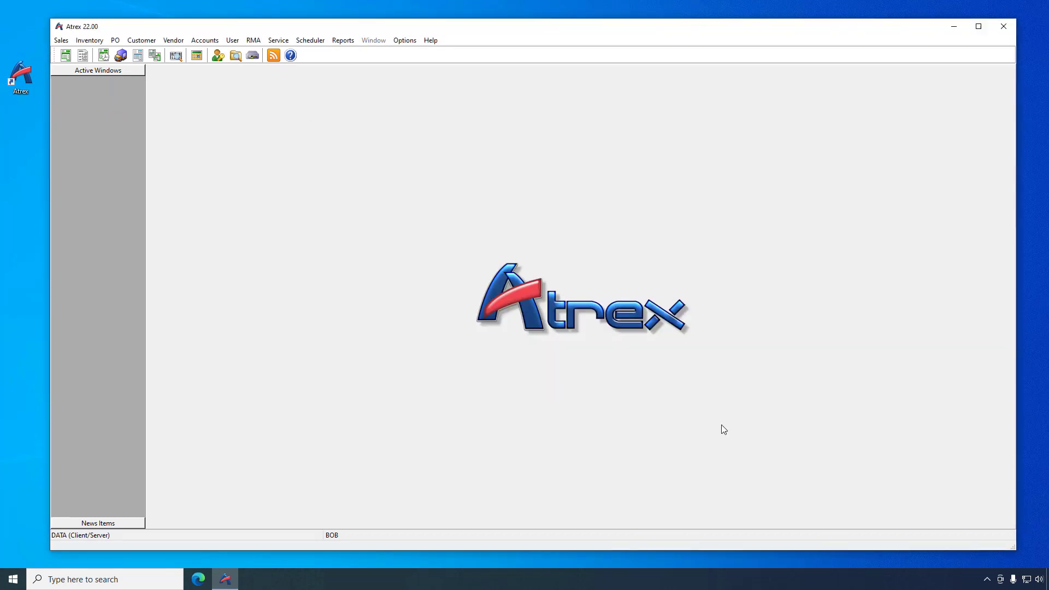
- From the open service order list, change the active service order's status to Waiting for Parts and close the list
click(279, 41)
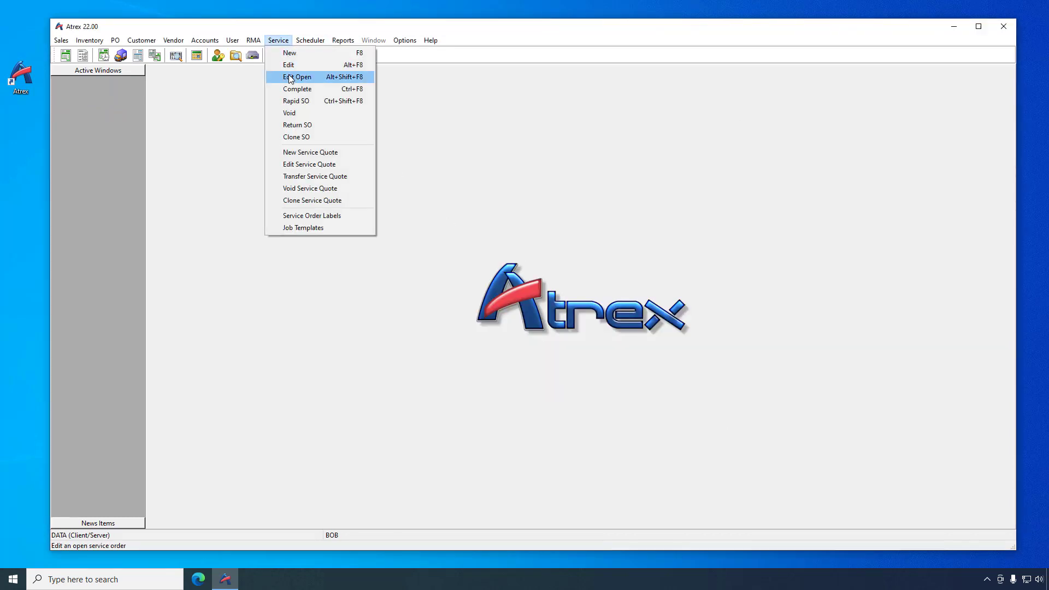
click(288, 74)
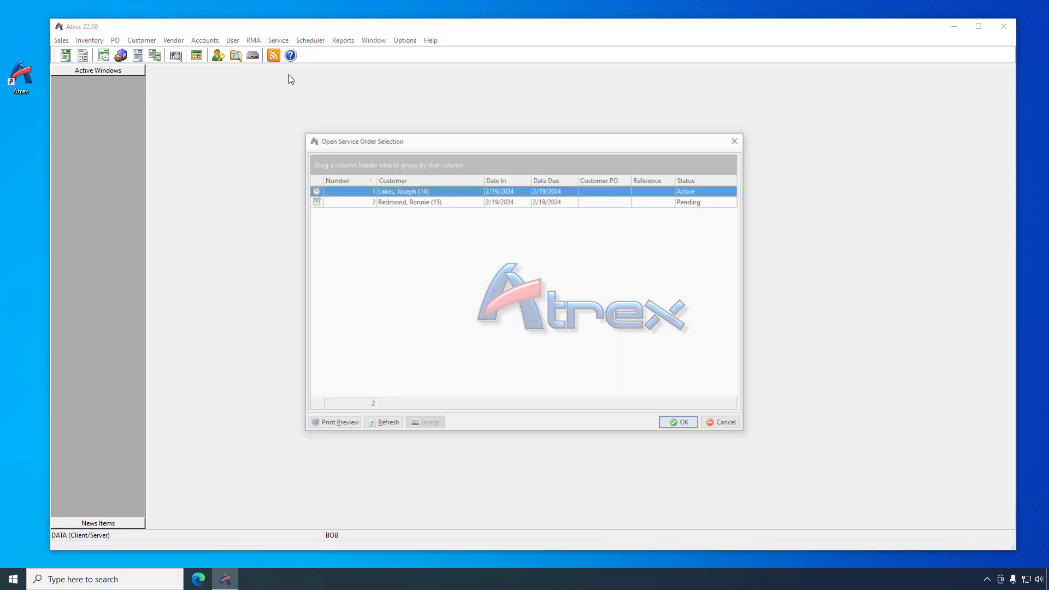
right_click(706, 191)
click(737, 198)
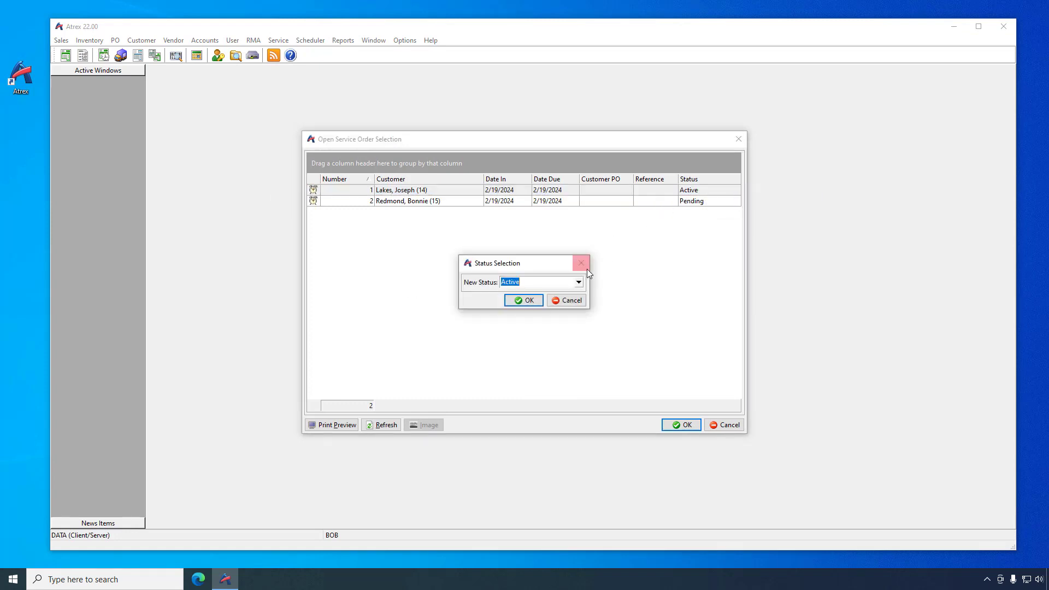
click(578, 282)
click(546, 328)
click(532, 302)
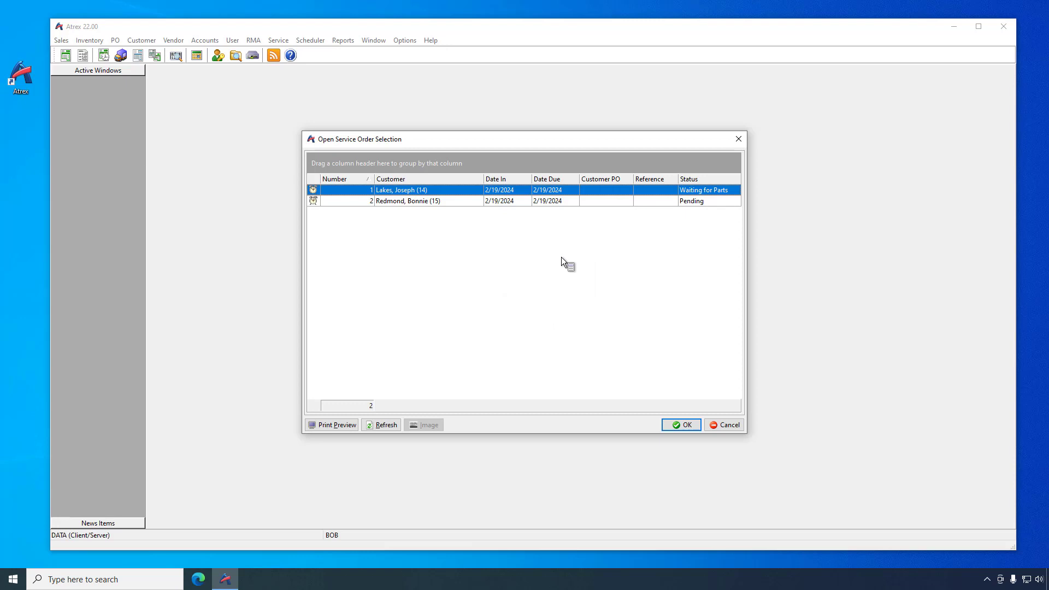
click(730, 426)
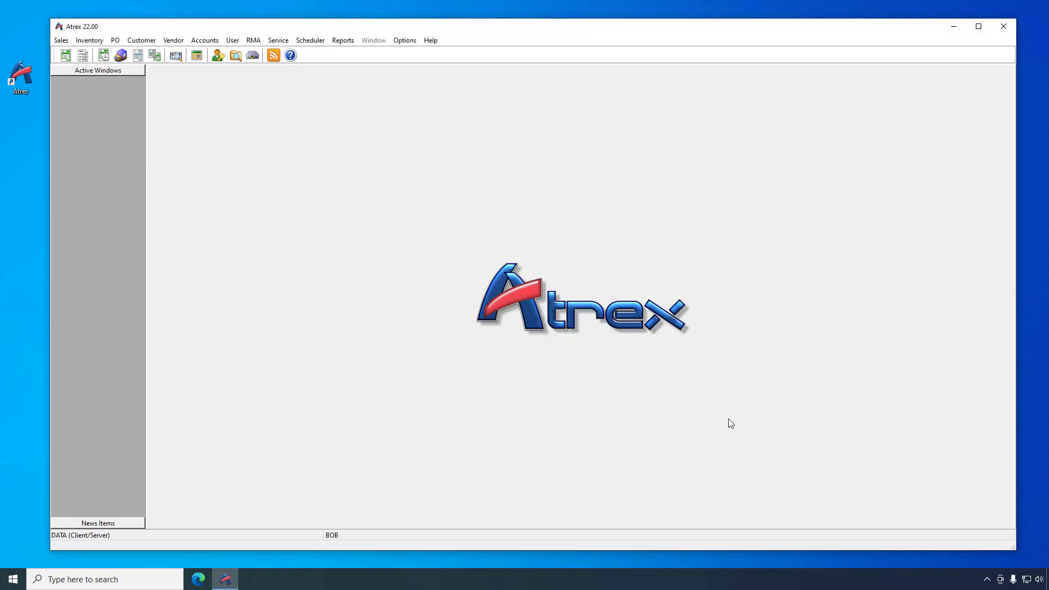